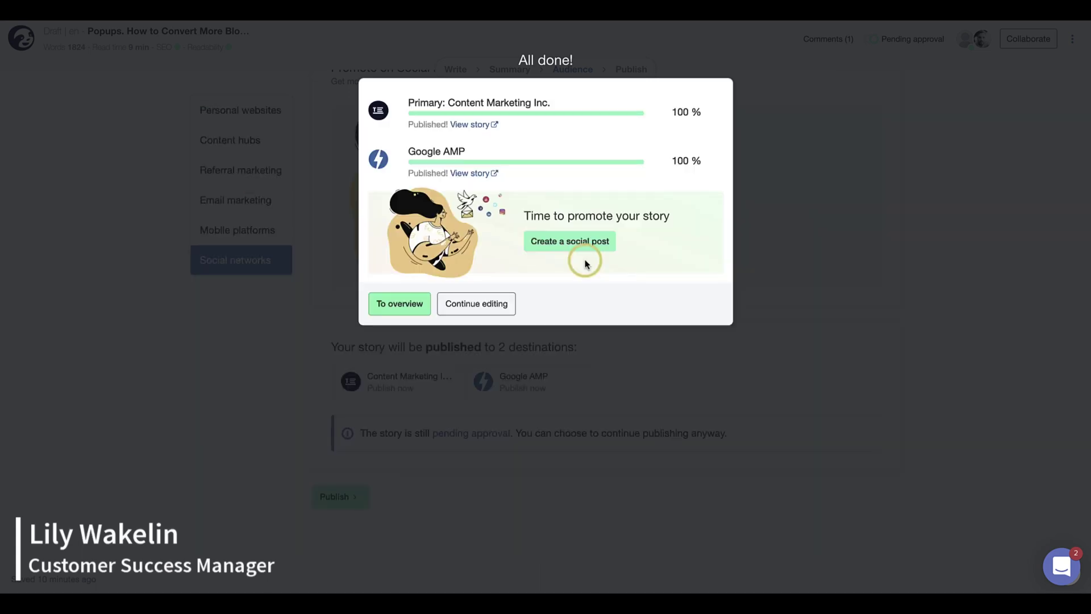
From the All done! dialog, go to the Popups story's Social posts panel, which lists none yet
left_click(561, 242)
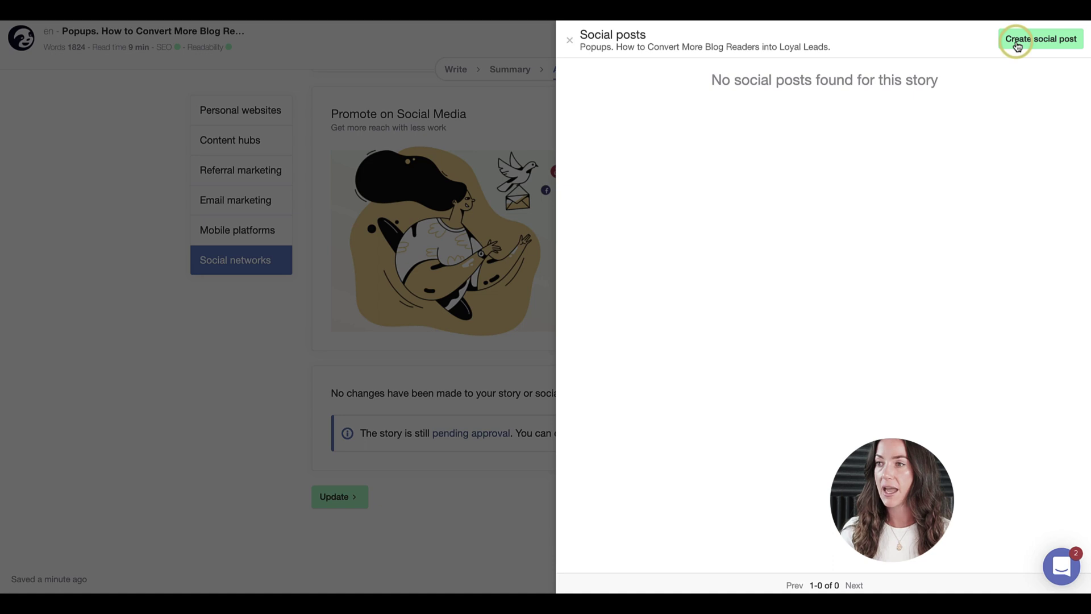
Start a new social post and paste the blogging-statistics paragraph as its caption
left_click(1017, 40)
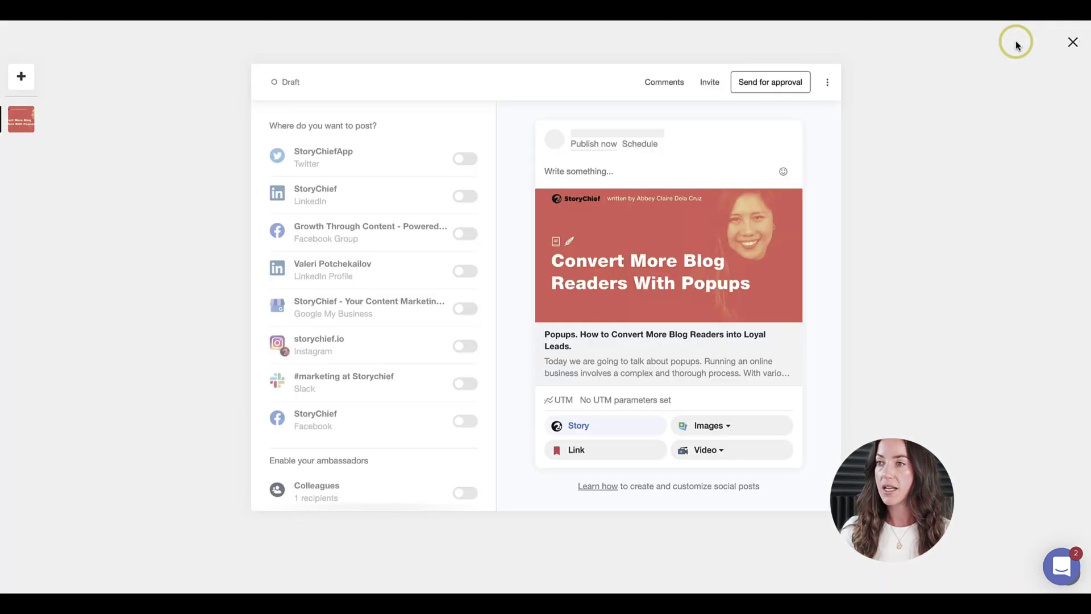
mouse_move(715, 224)
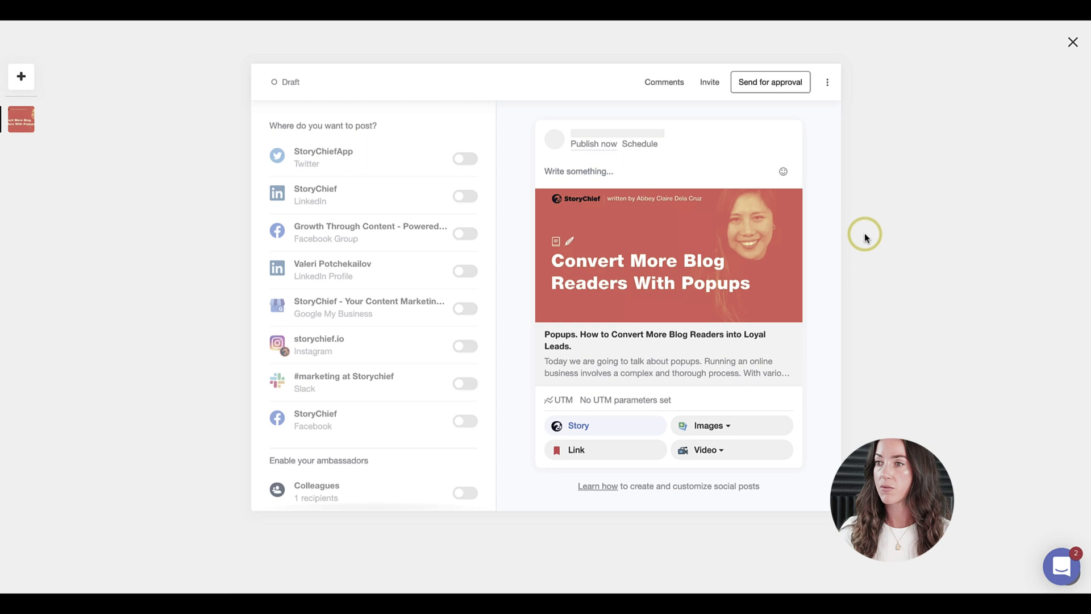
mouse_move(684, 269)
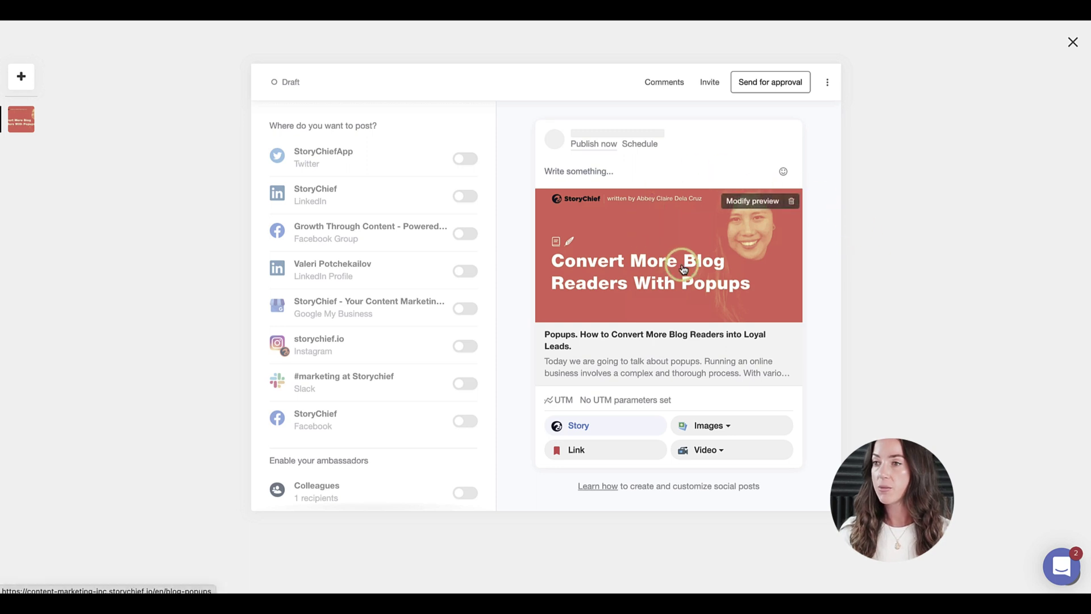
left_click(561, 173)
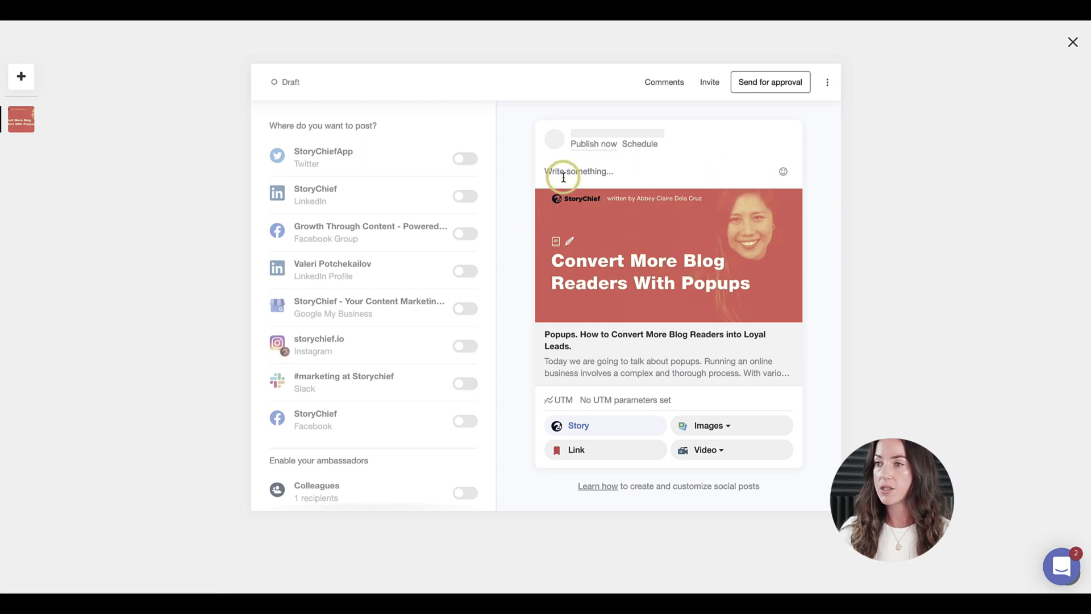
type("Studies have shown that 80% of companies that maximize the use of blogging acquired huge numbers of customers per day. To give you some guides, here are the powerful benefits of blogging:")
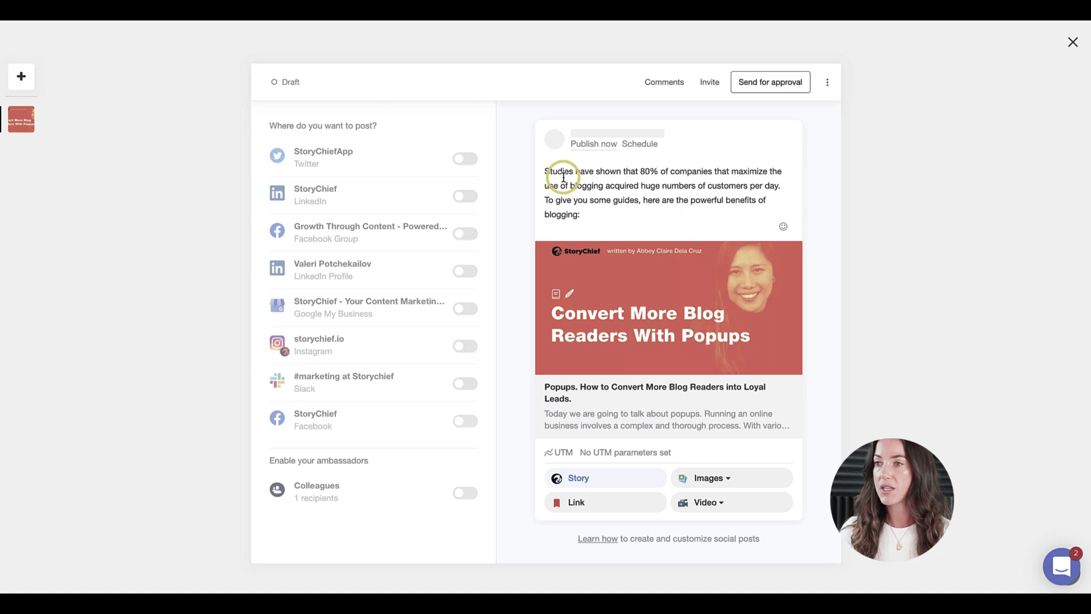
Inspect the Schedule picker and UTM parameter builder, closing both without changes
left_click(643, 145)
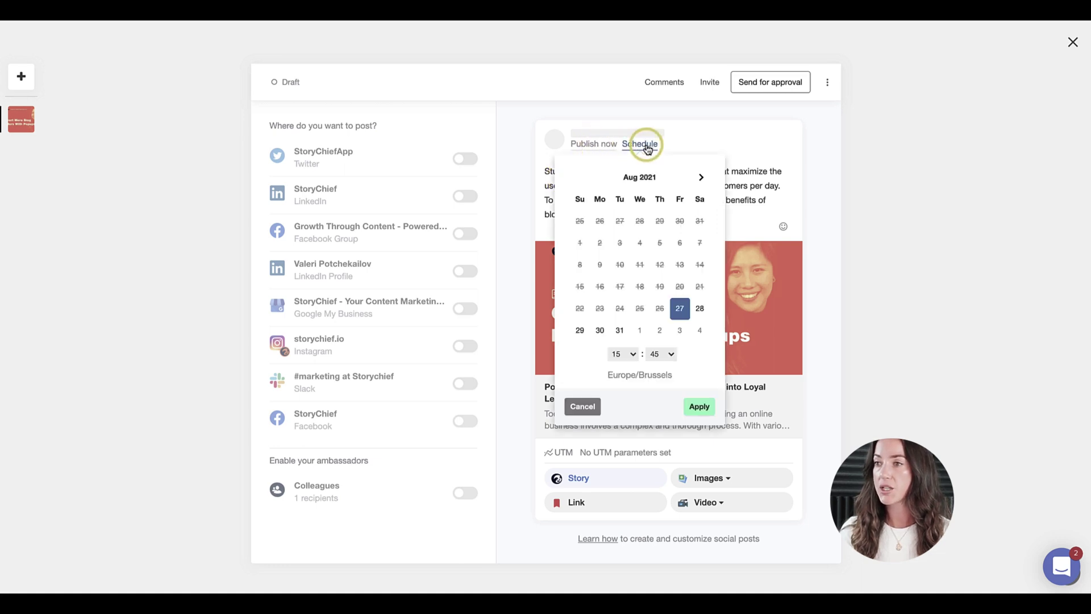
left_click(698, 130)
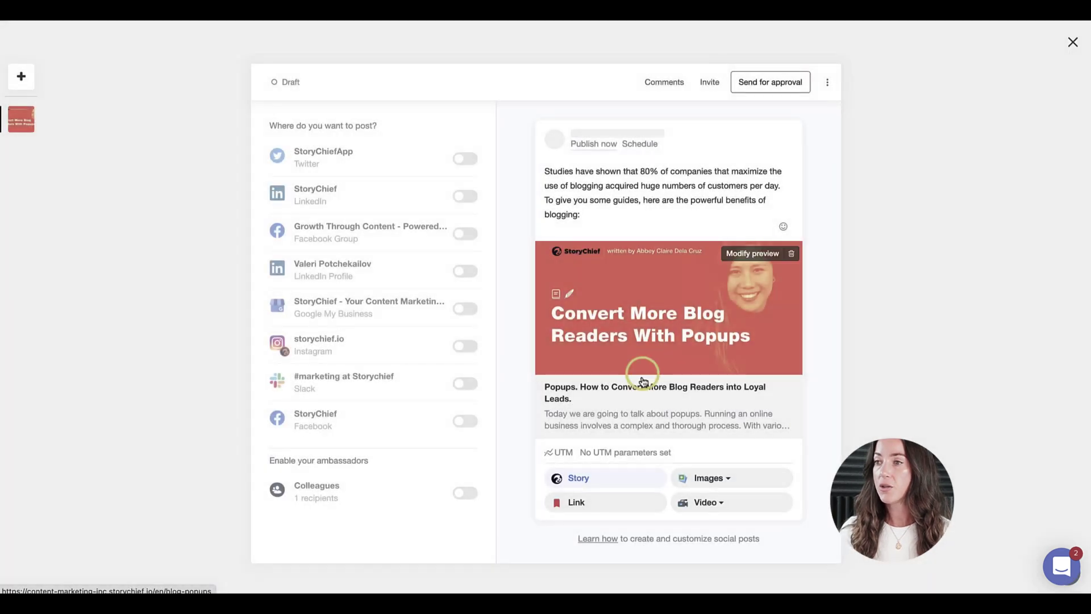
left_click(616, 455)
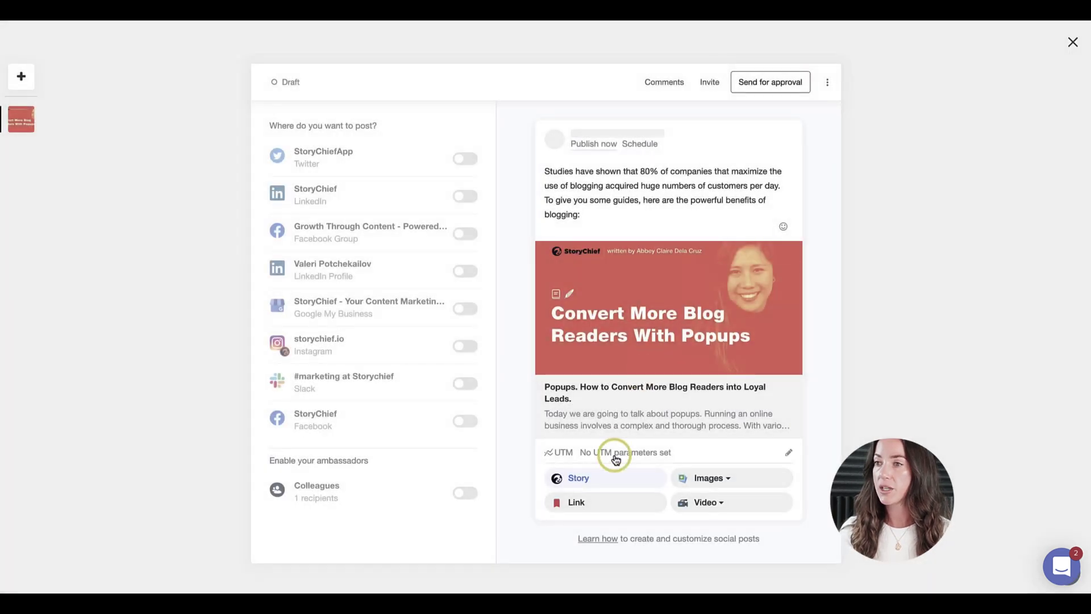
left_click(616, 458)
left_click(817, 142)
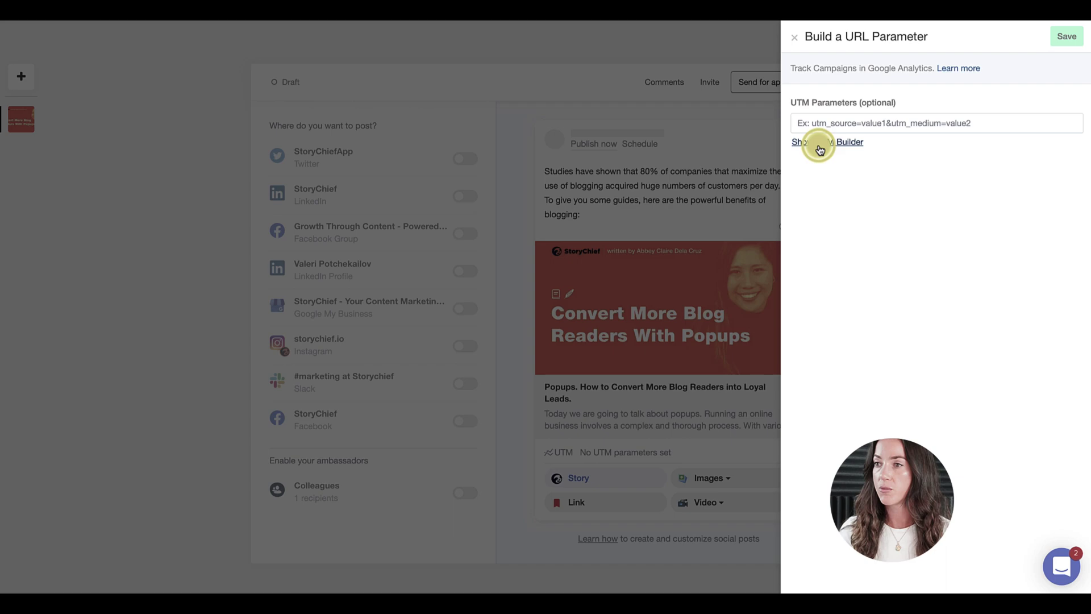
left_click(795, 37)
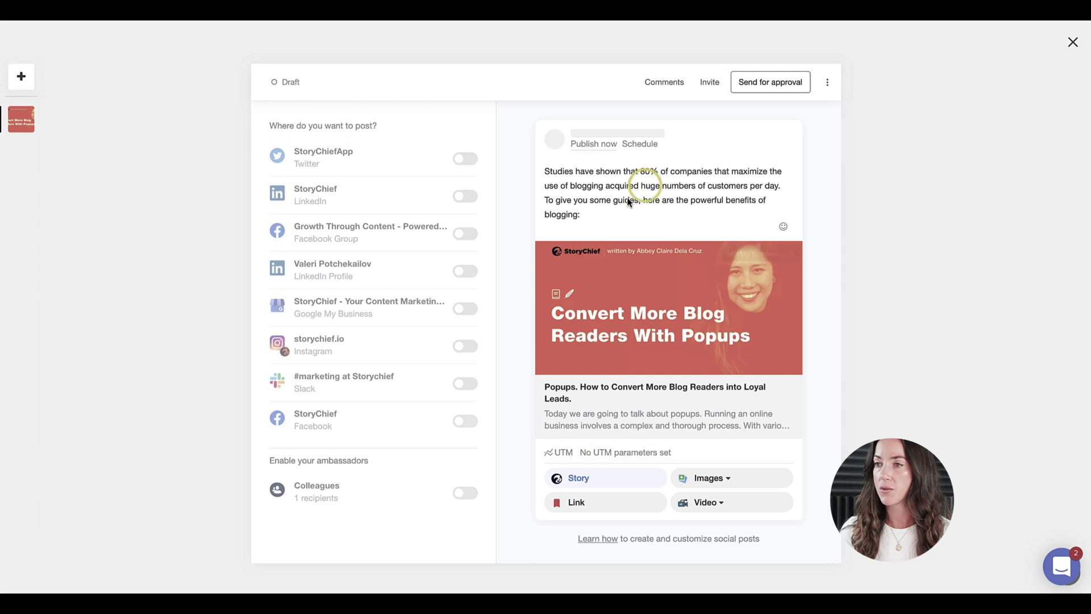
Enable Twitter, LinkedIn, Facebook Group, Google My Business, Instagram, Slack, Facebook page, and the Colleagues ambassadors
left_click(466, 161)
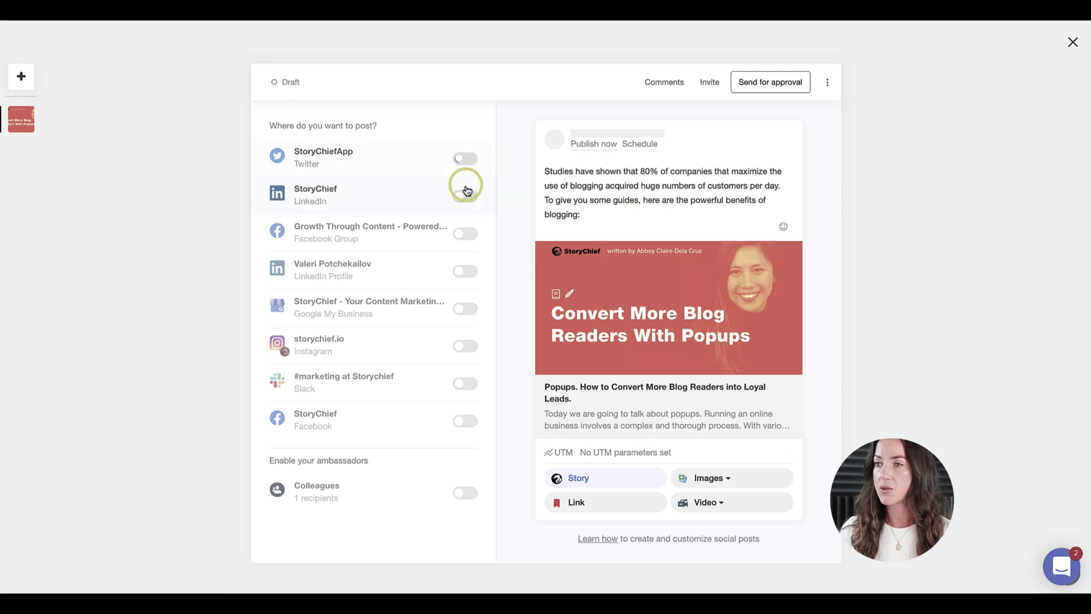
left_click(461, 234)
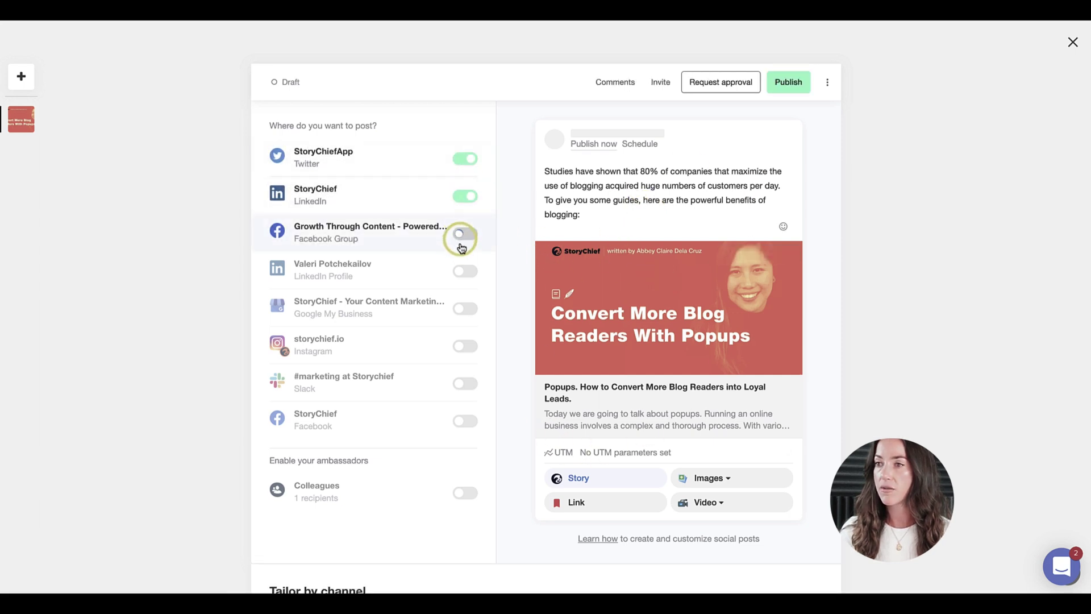
left_click(460, 270)
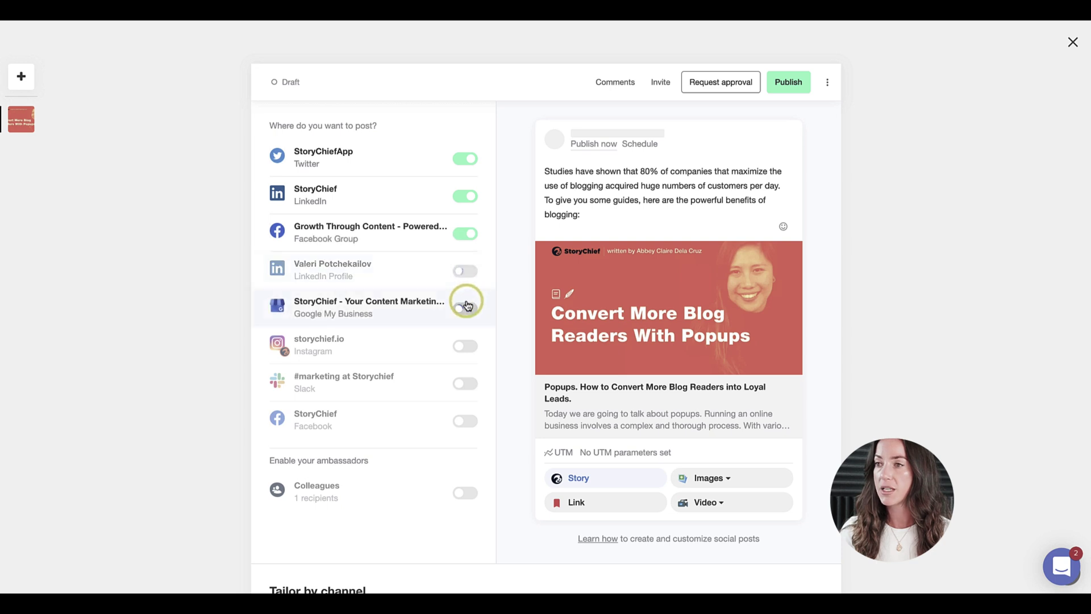
left_click(465, 346)
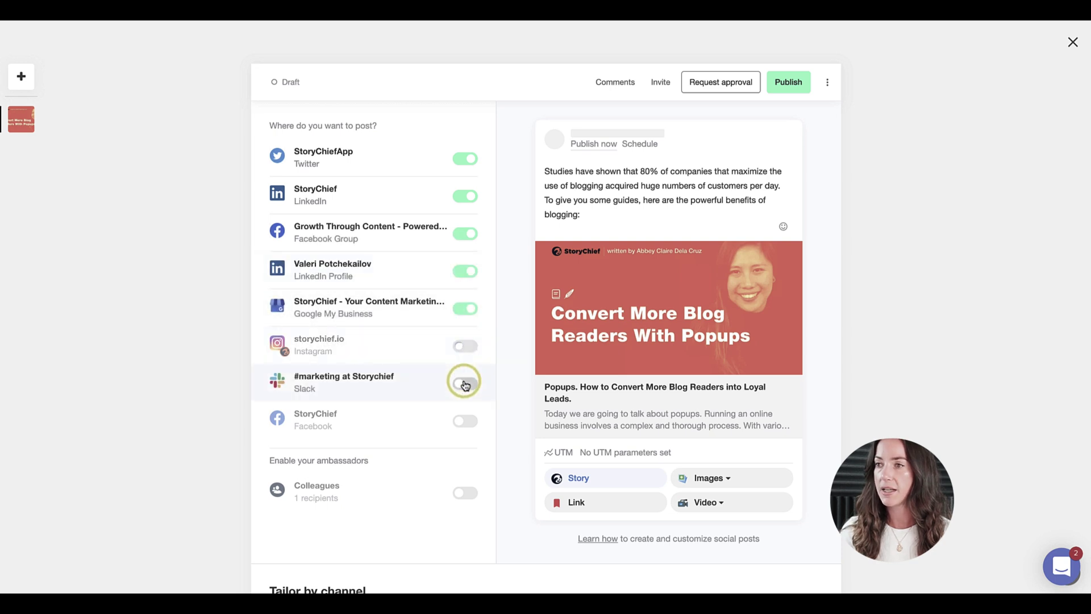
left_click(421, 387)
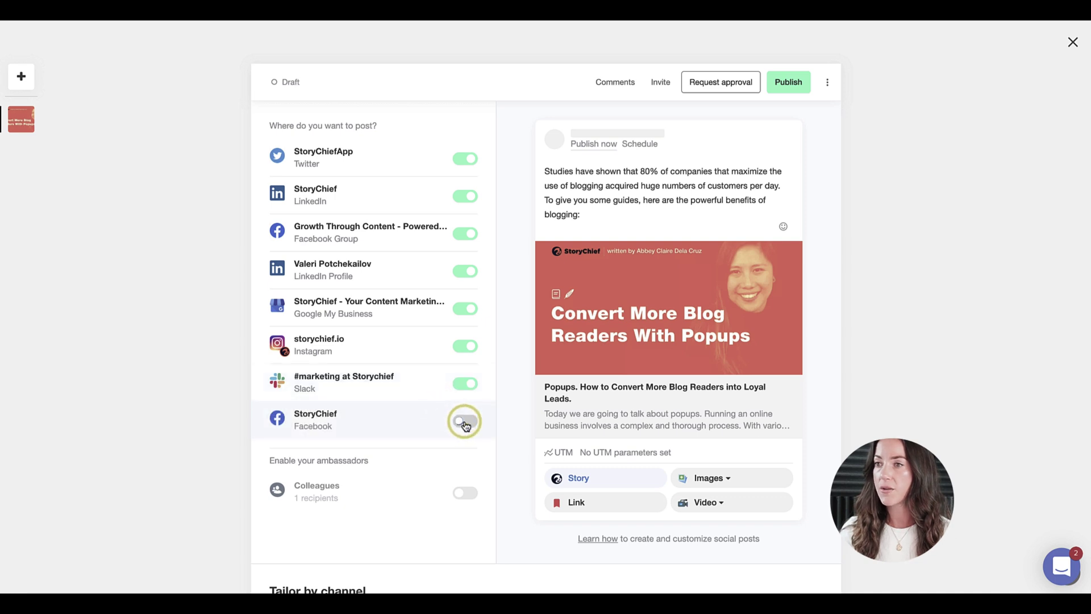
left_click(334, 438)
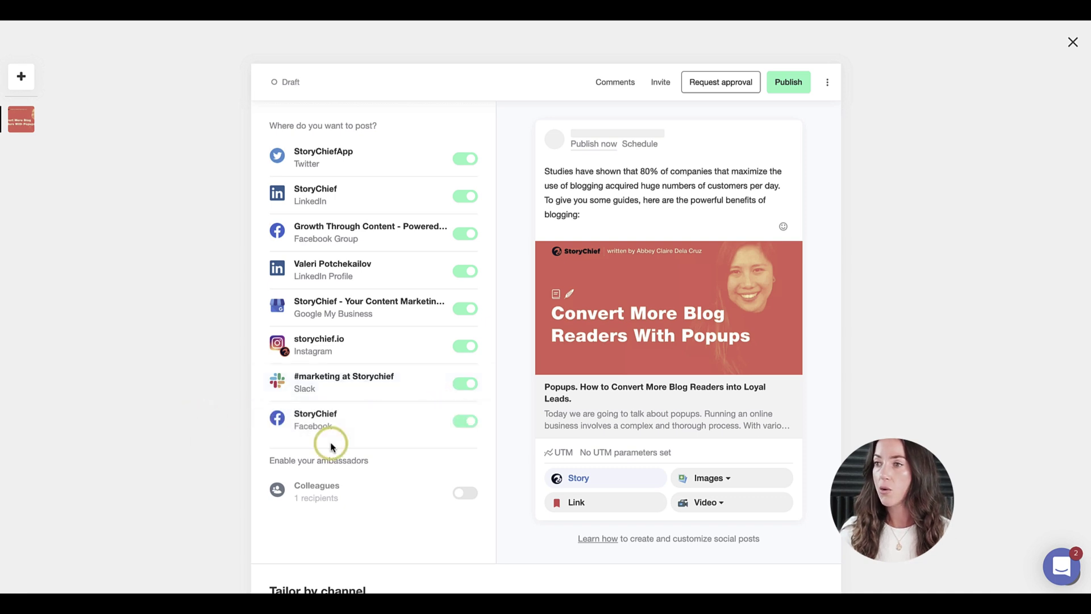
scroll(333, 443, "down", 3)
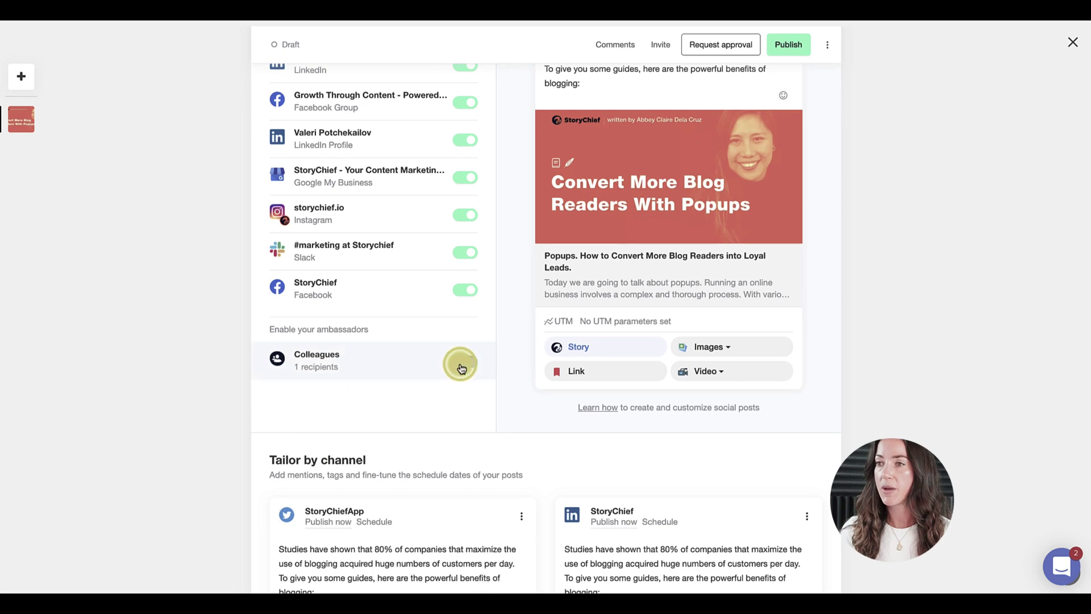
left_click(377, 375)
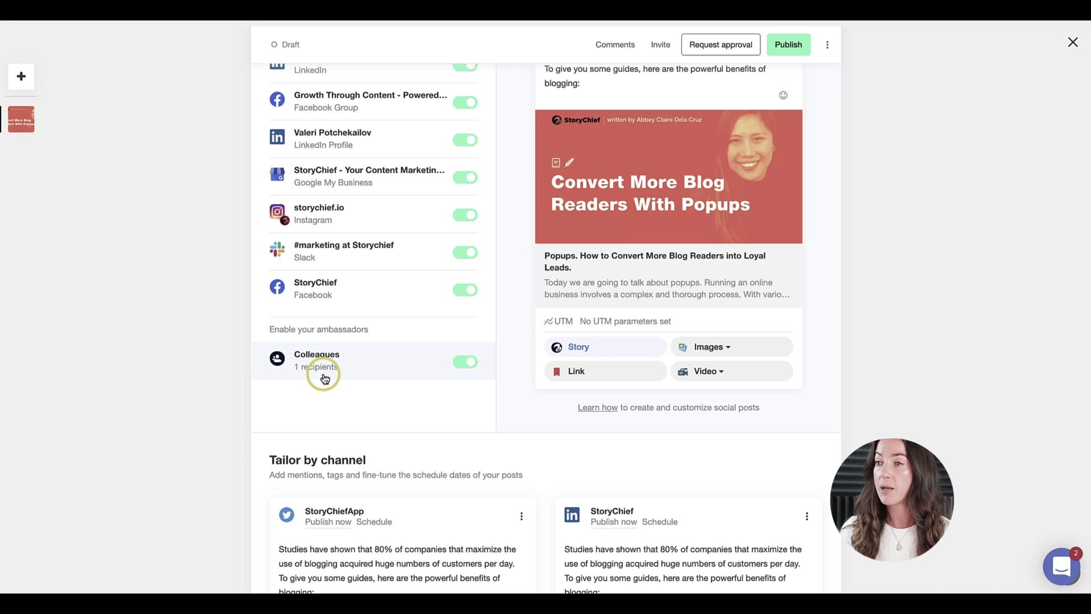
Replace the Instagram caption with 'check it out'
scroll(325, 378, "down", 6)
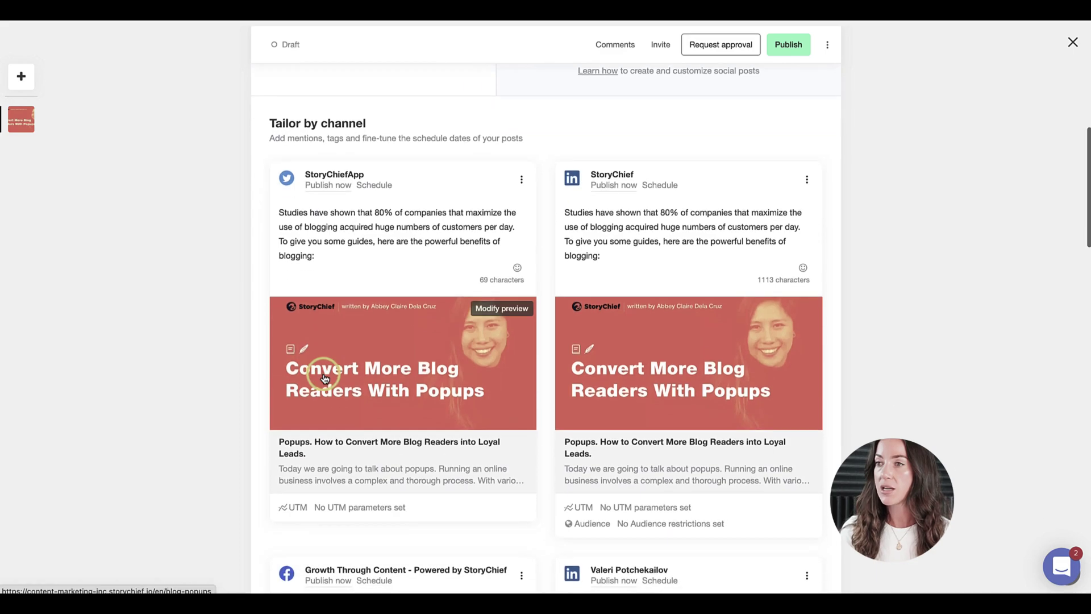
scroll(321, 378, "down", 5)
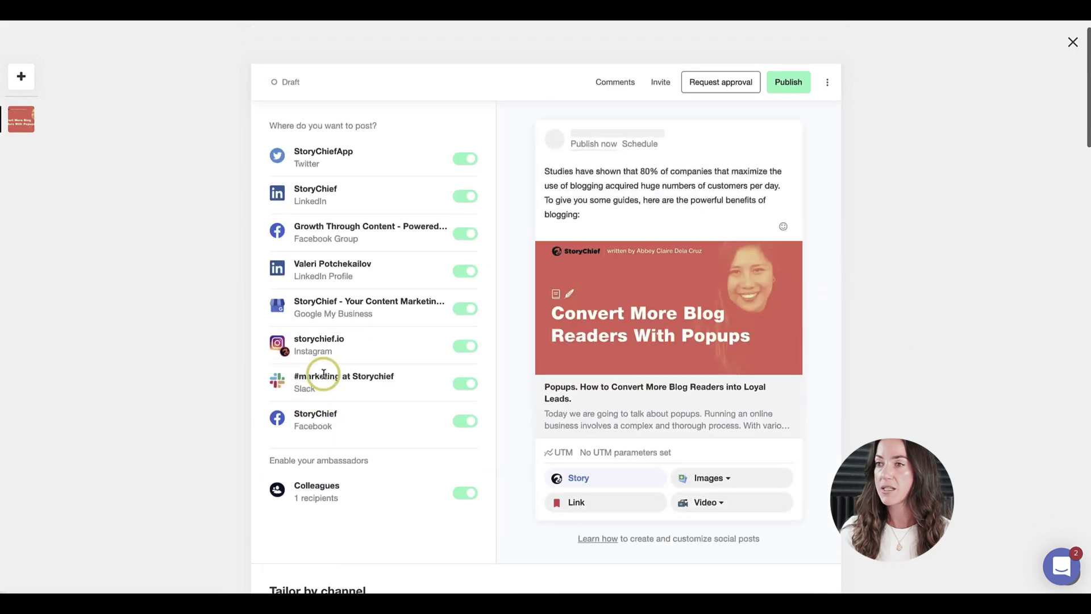
scroll(324, 374, "down", 16)
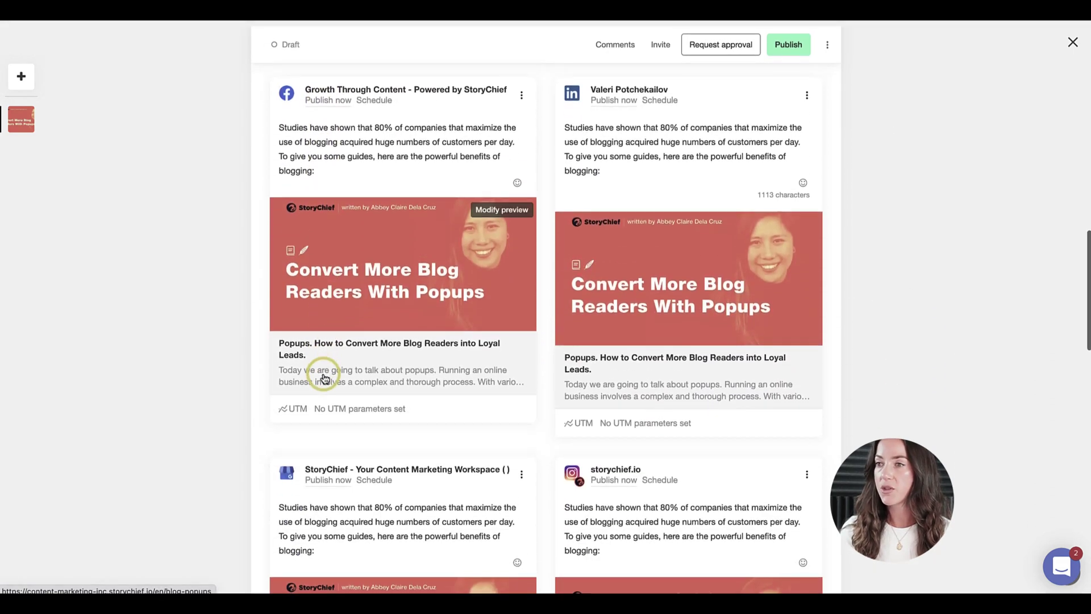
scroll(325, 378, "down", 6)
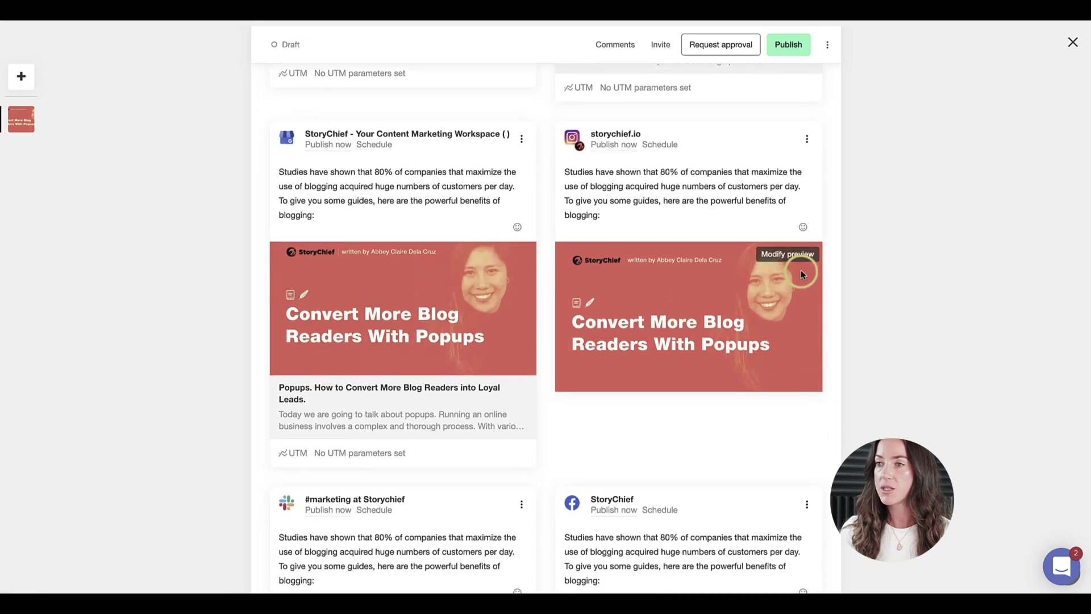
left_click_drag(631, 218, 553, 174)
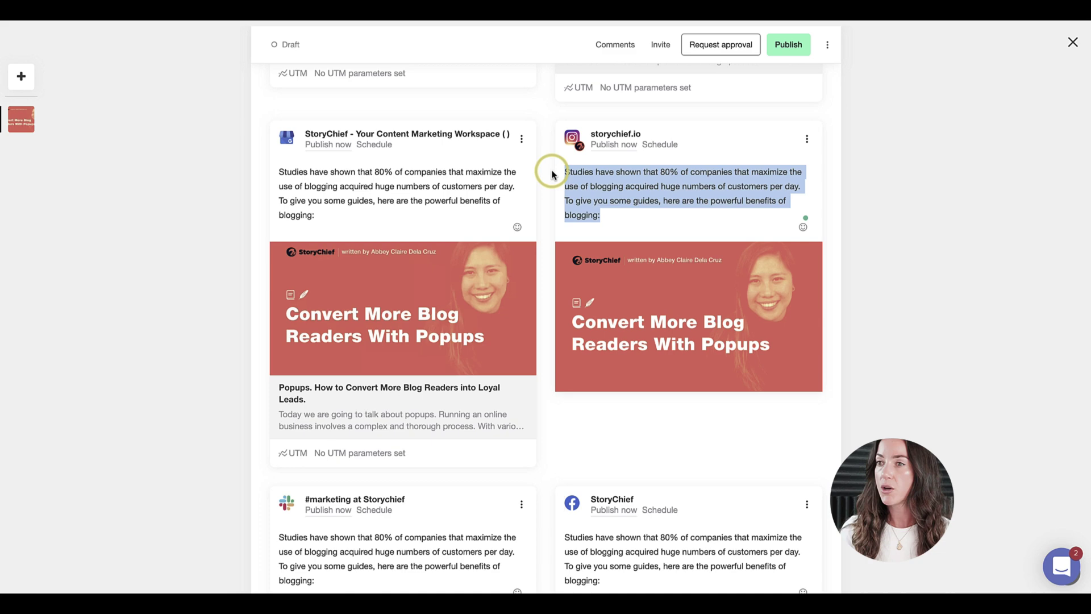
type("check it out")
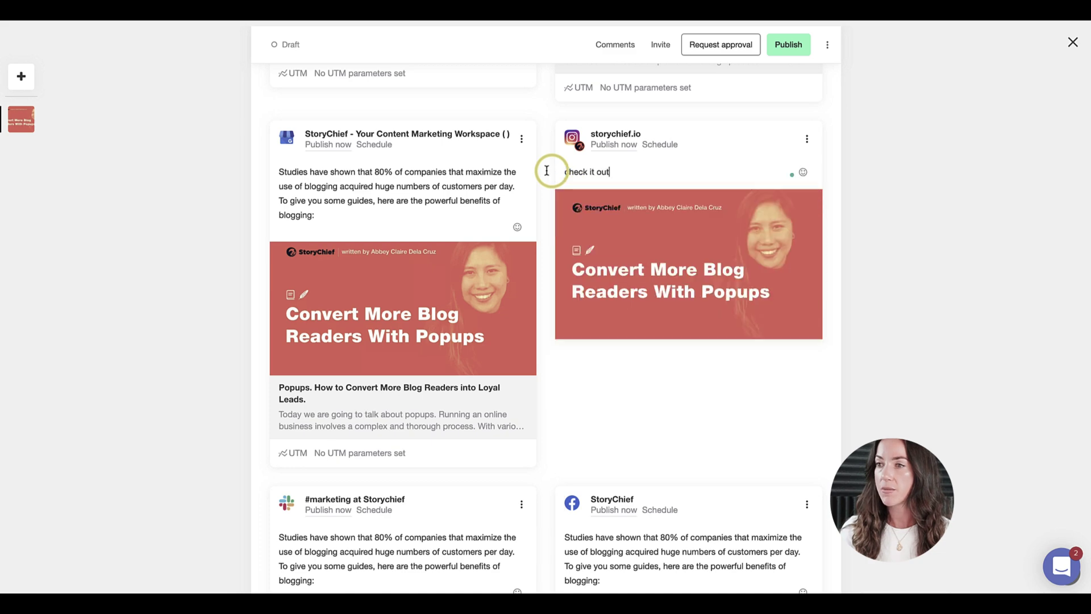
Replace the Facebook Group caption with its own text and go to the end of the Twitter caption
scroll(421, 186, "down", 10)
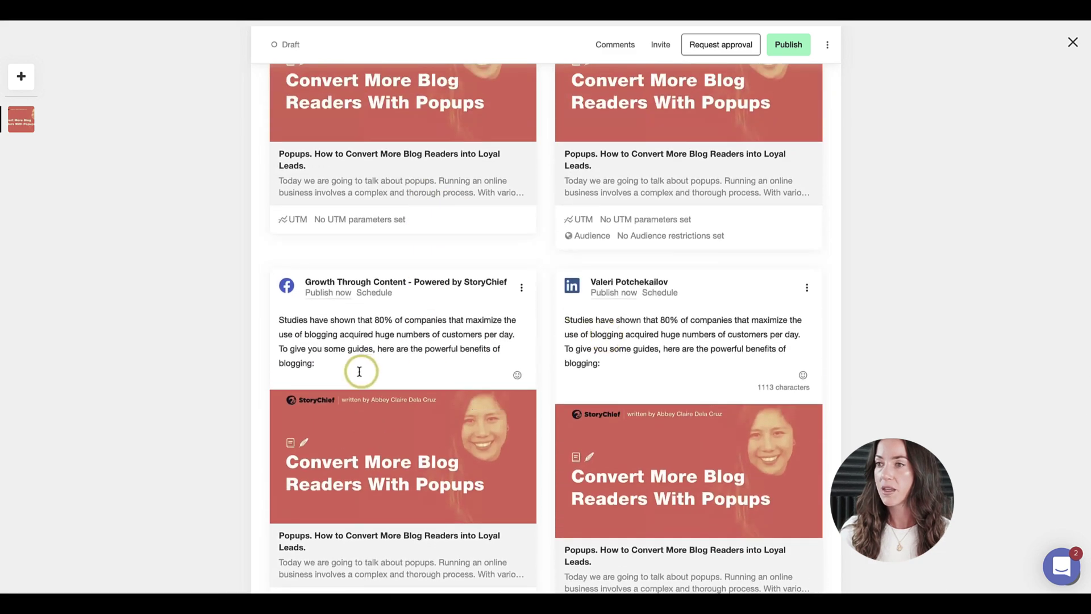
left_click_drag(360, 372, 264, 313)
type("Great contents")
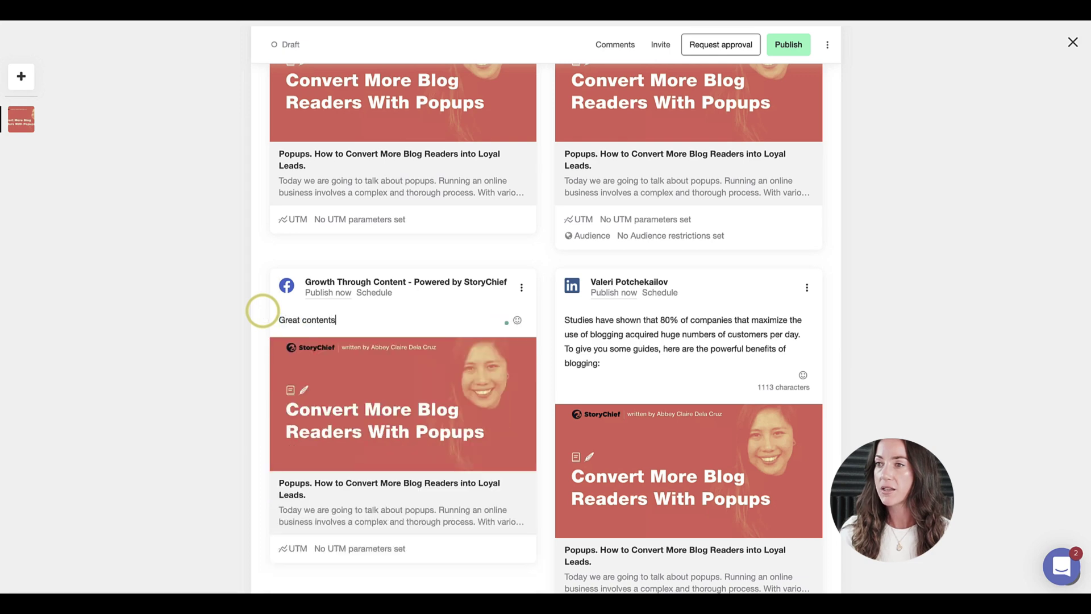
scroll(262, 311, "up", 6)
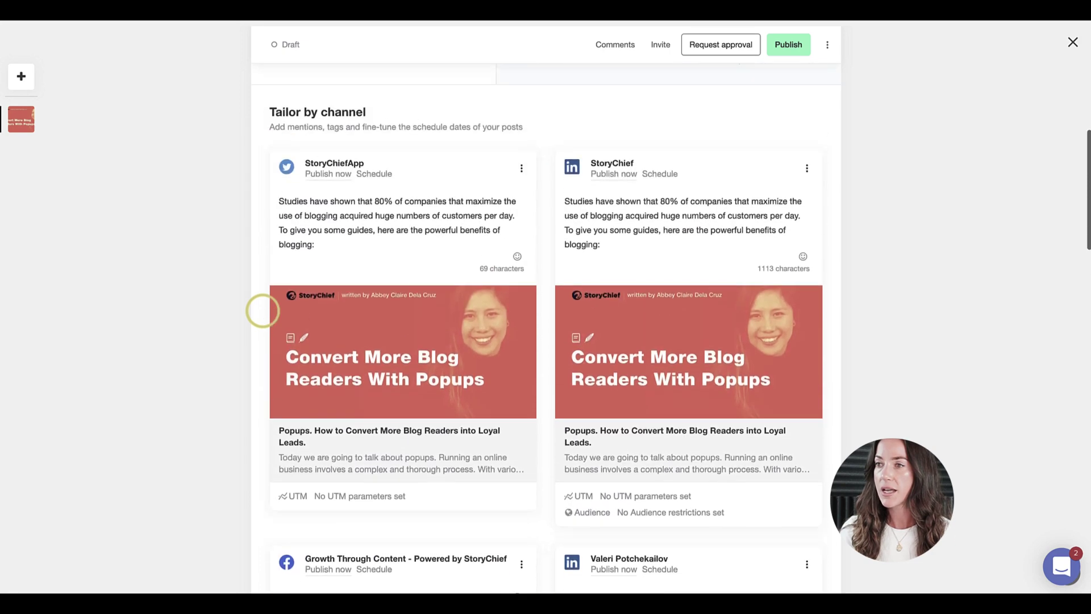
left_click(313, 324)
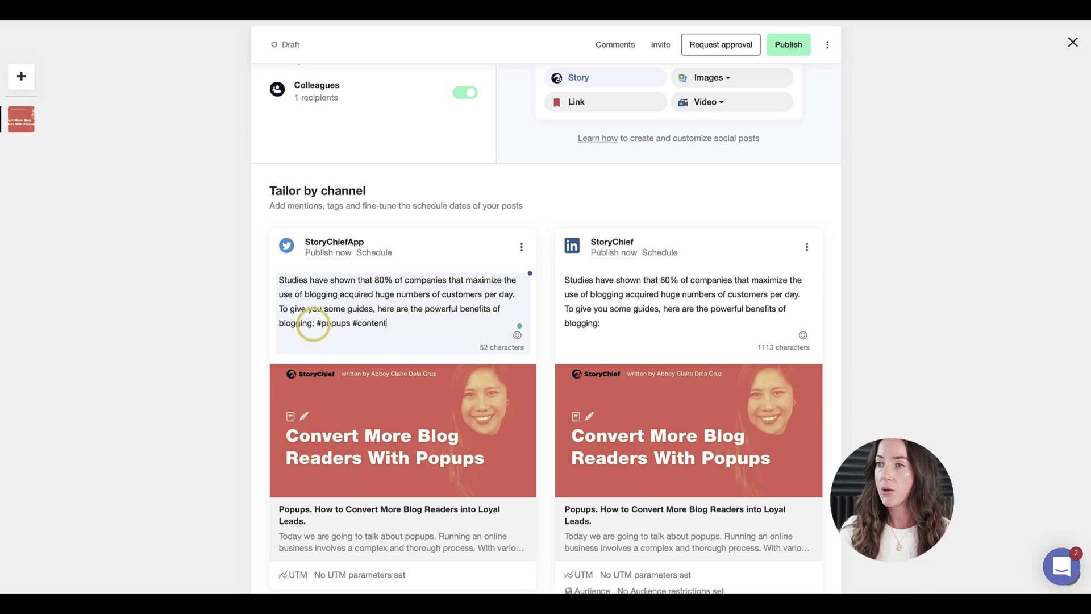
scroll(313, 324, "up", 7)
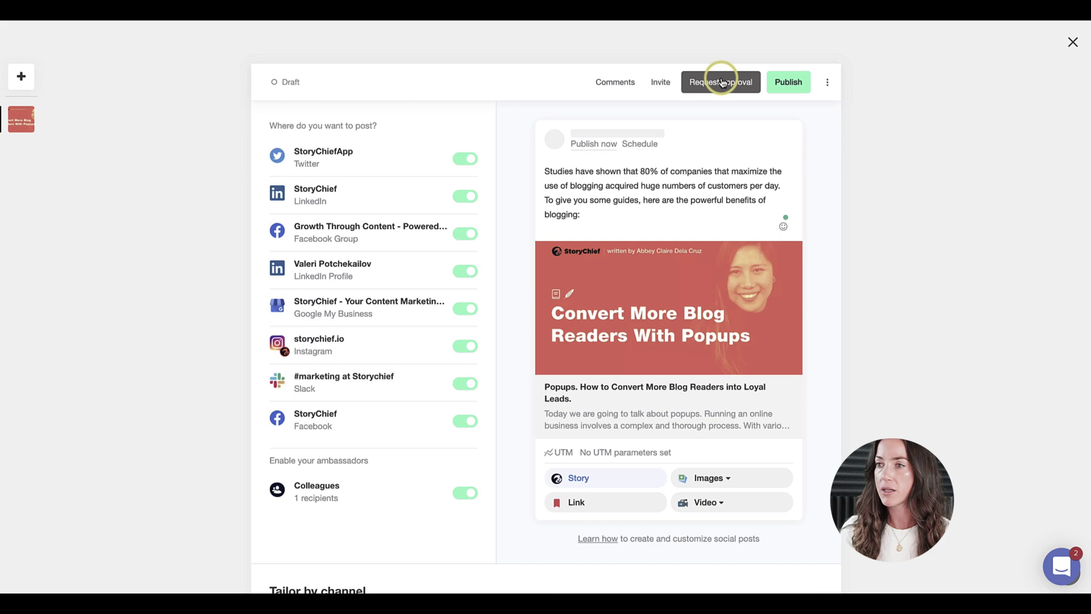
left_click(722, 83)
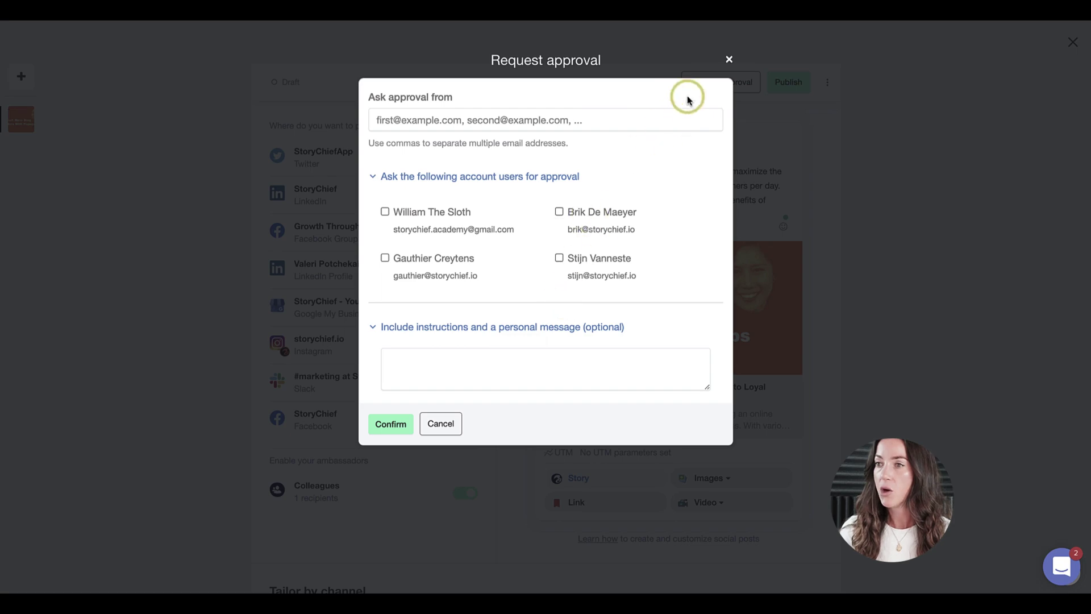
left_click(728, 61)
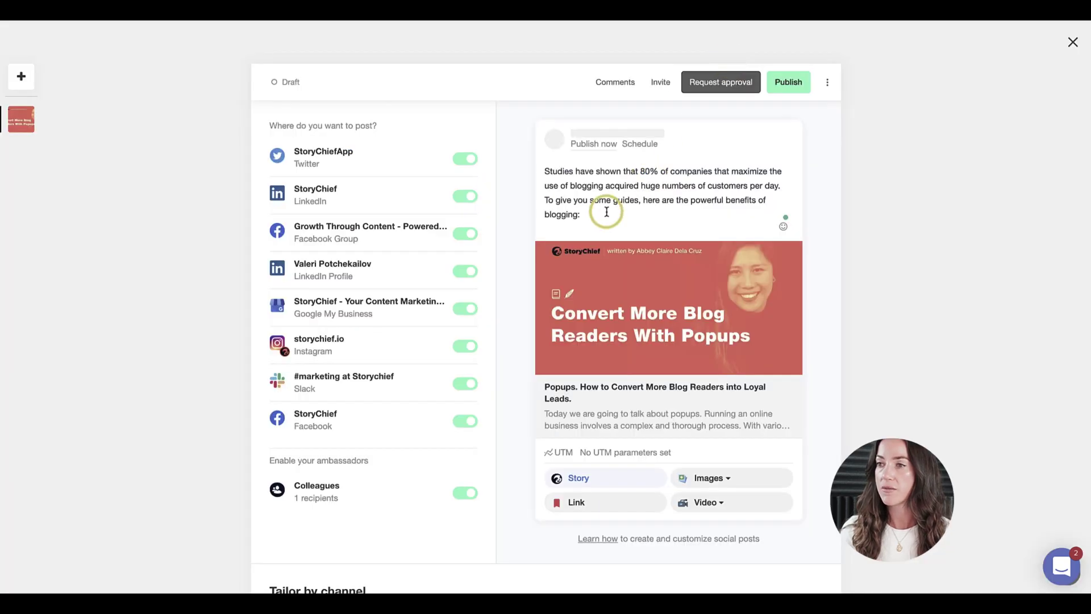
left_click(611, 84)
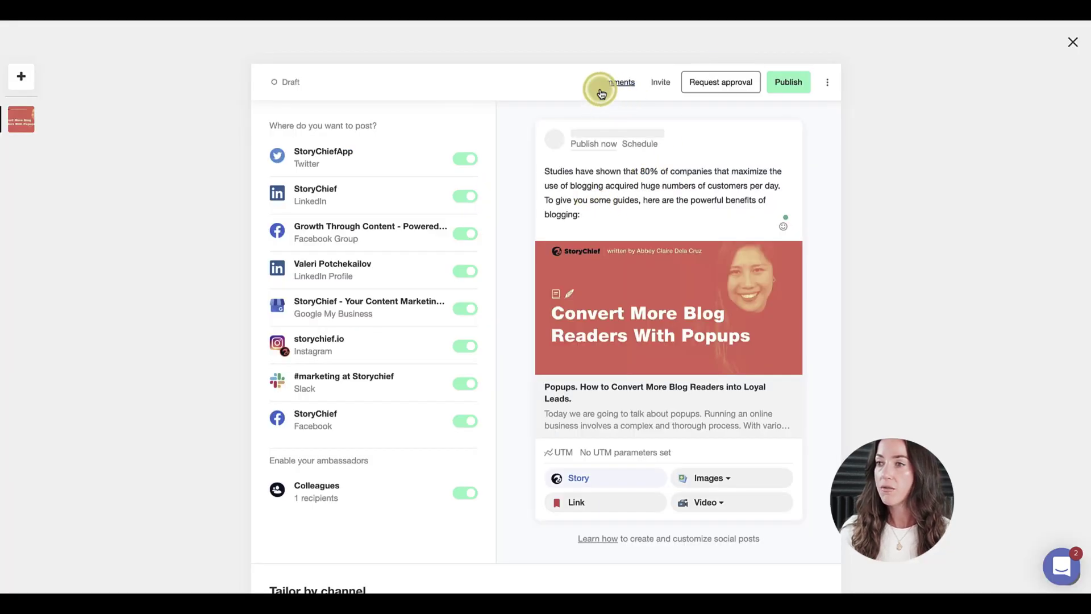
left_click(795, 38)
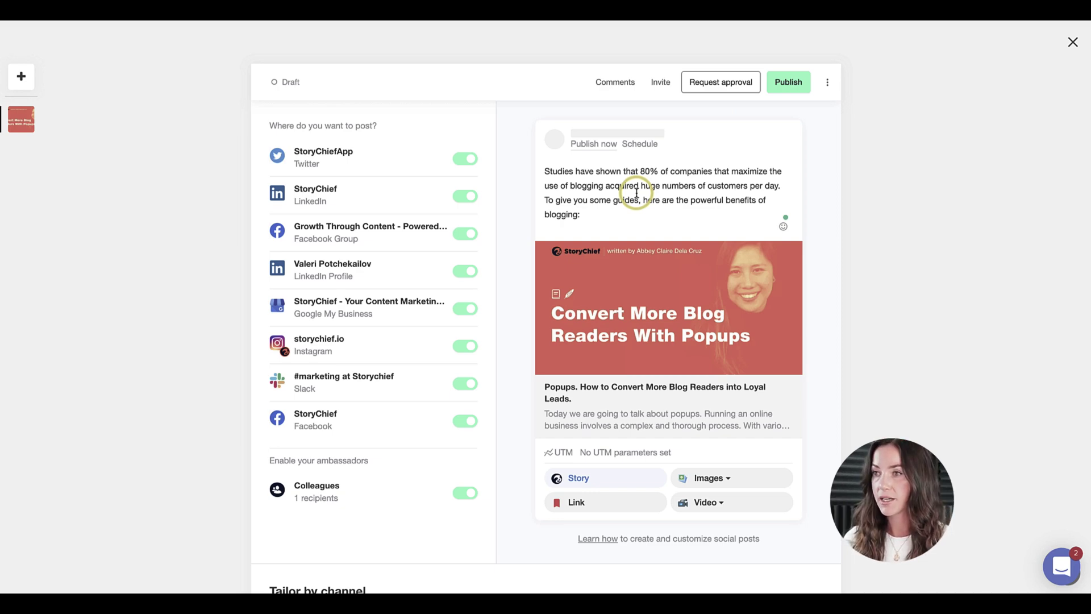
left_click(637, 193)
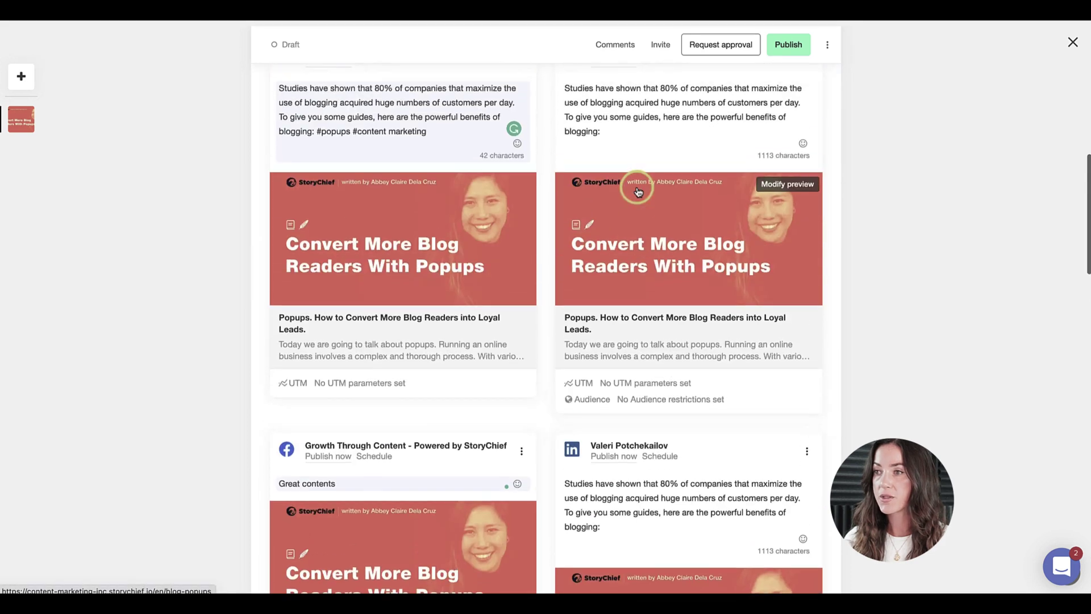
left_click(668, 200)
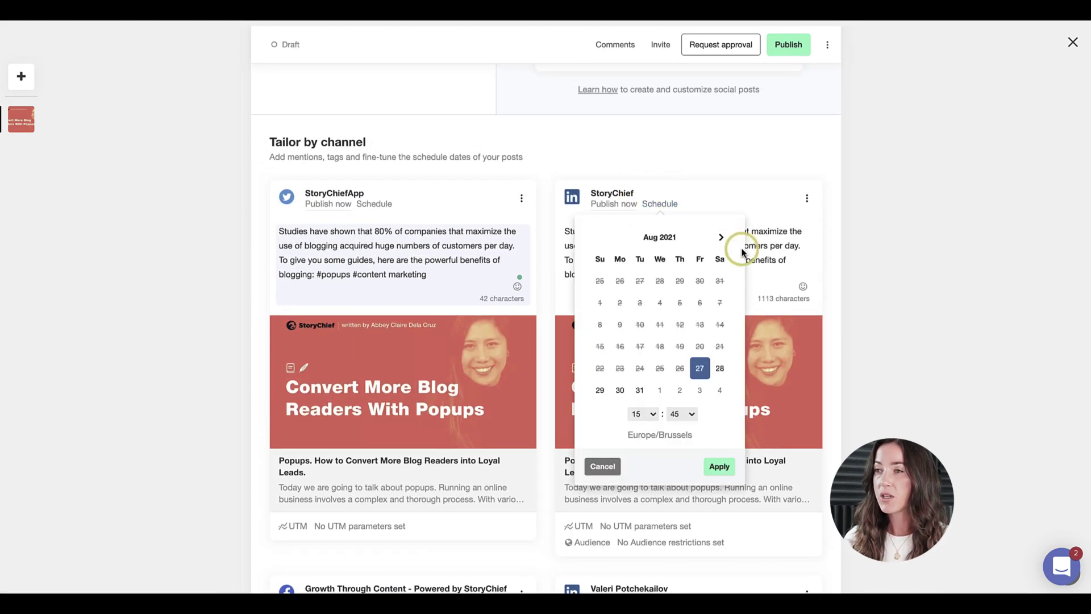
left_click(779, 185)
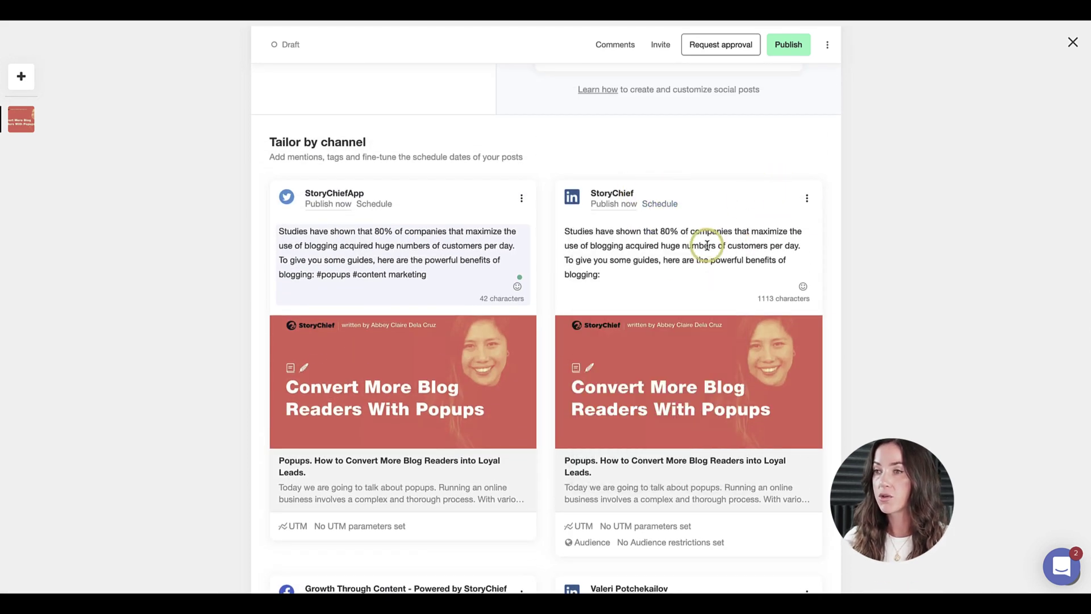
scroll(707, 245, "up", 10)
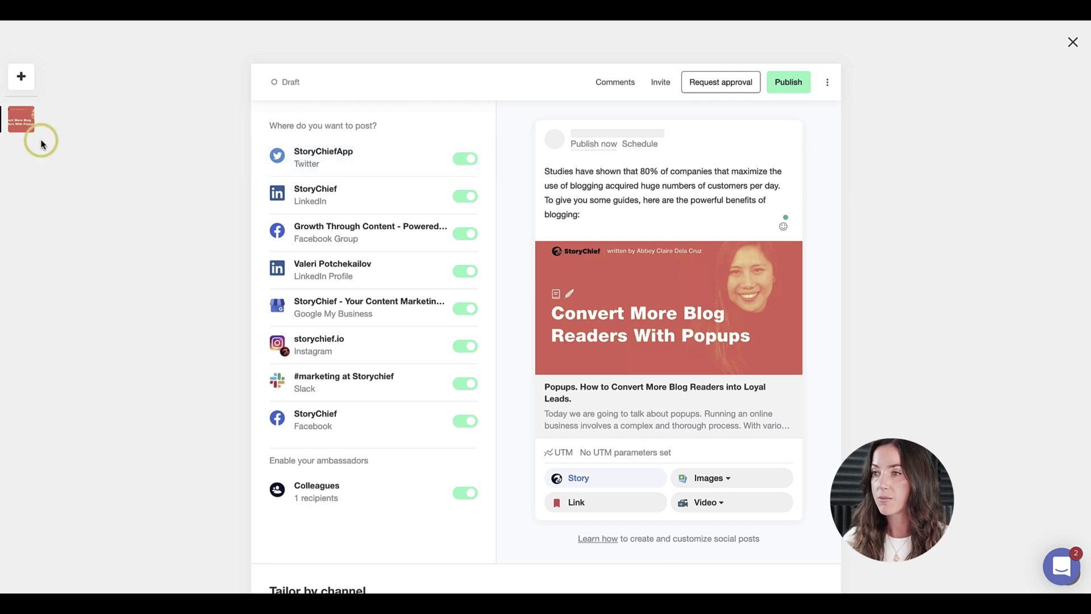
Duplicate the current Popups social post and open the new copy
left_click(31, 76)
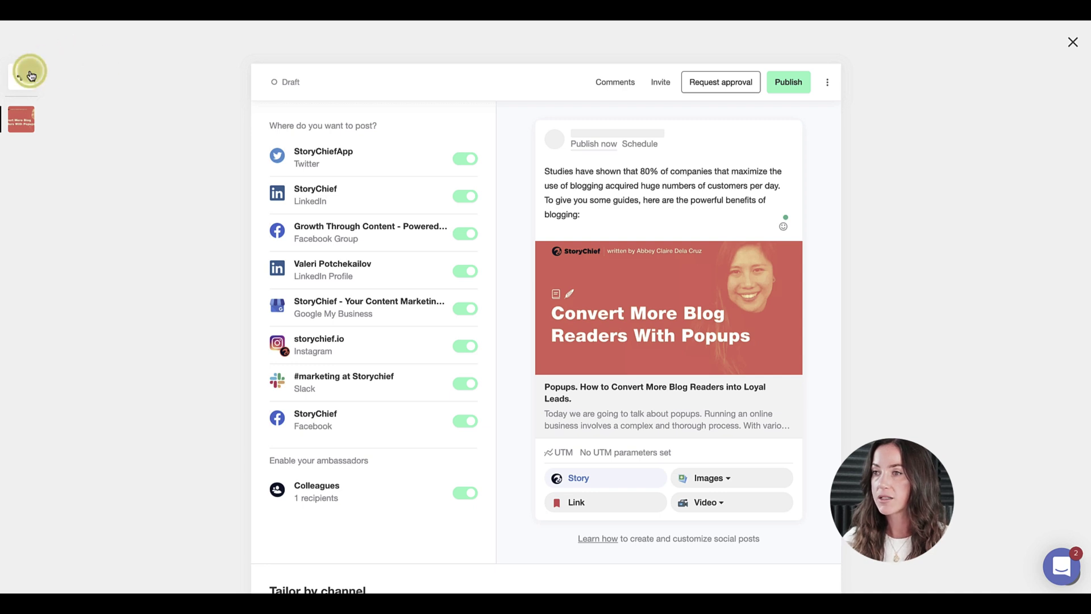
left_click(64, 68)
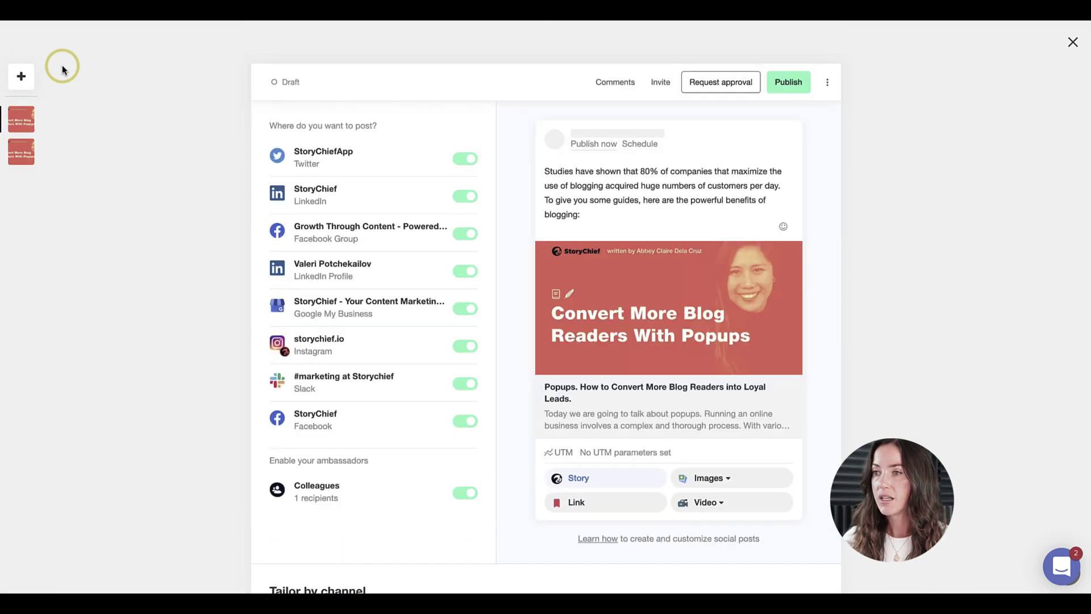
left_click(22, 129)
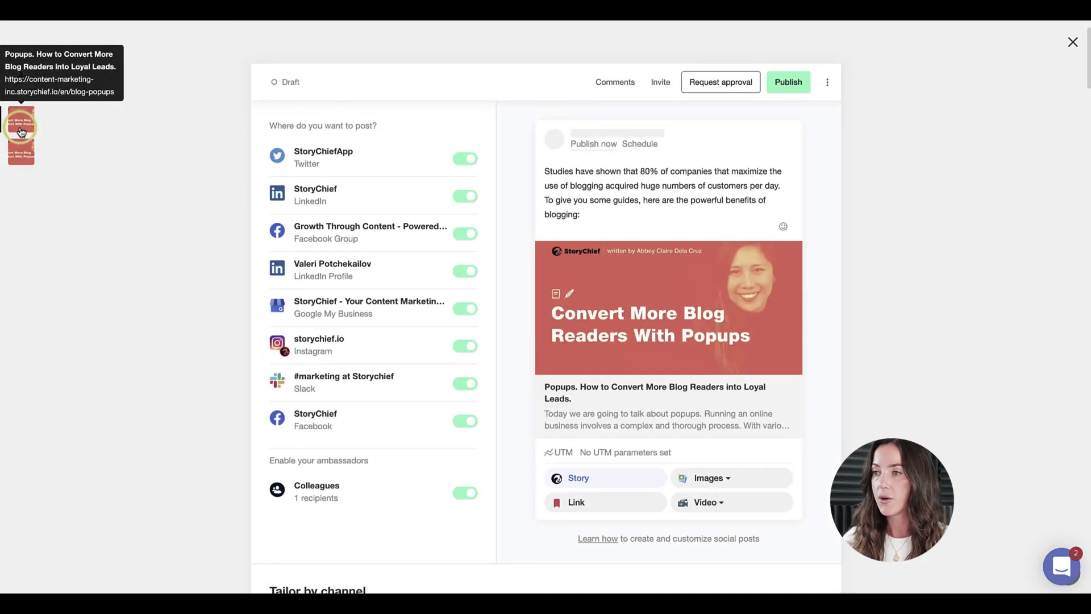
Schedule the post for 12 December 2021 at 15:45
left_click(640, 144)
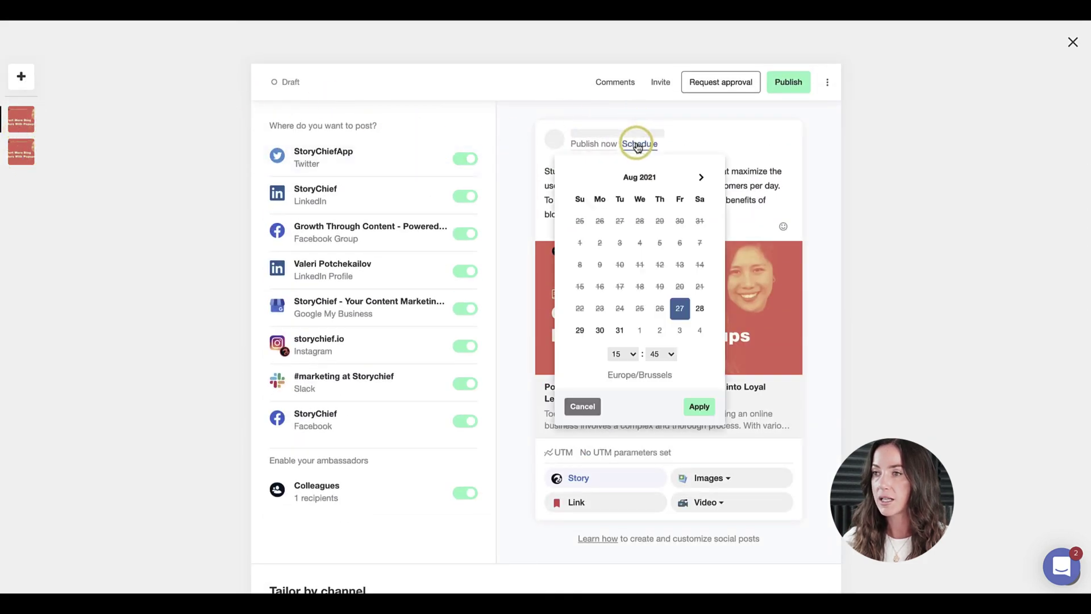
left_click(696, 177)
left_click(702, 178)
left_click(704, 178)
left_click(705, 178)
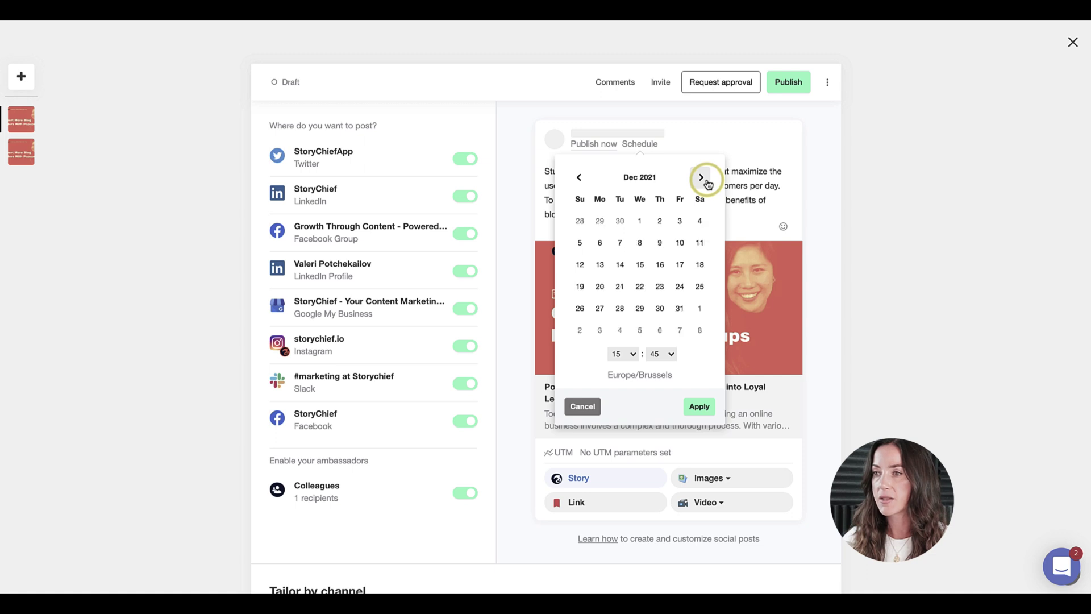
left_click(579, 264)
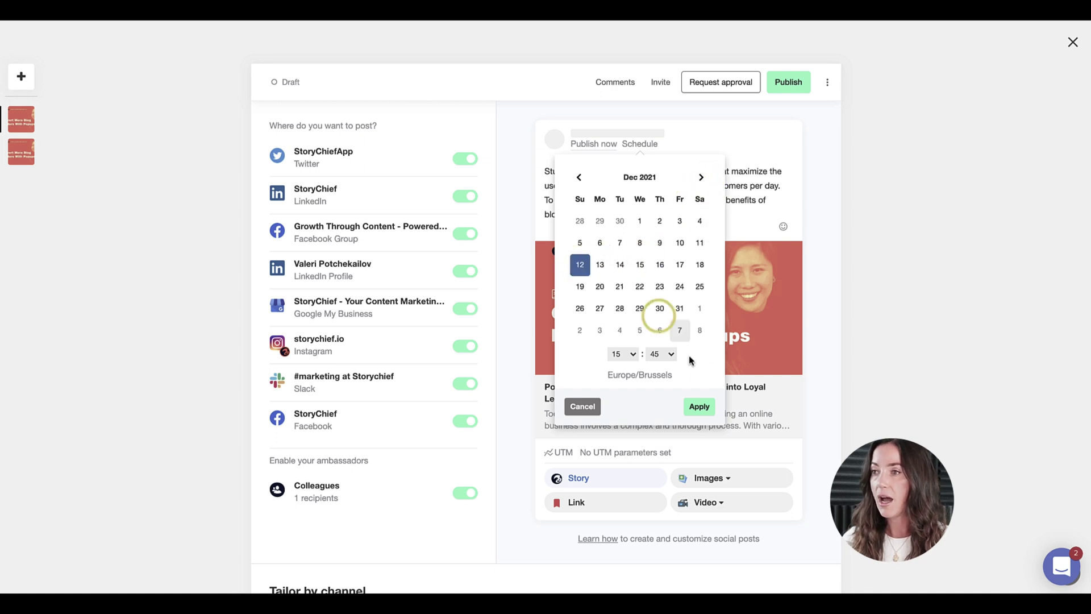
left_click(703, 406)
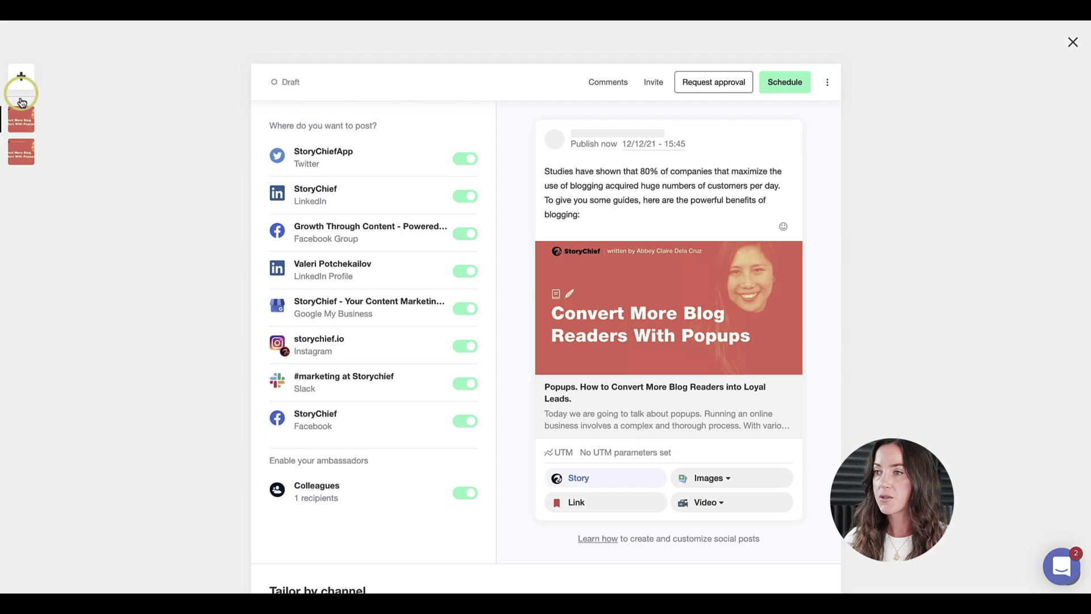
left_click(21, 152)
Make a third copy of the post and schedule it for 27/8/21 with the hour set to 18:45
left_click(21, 77)
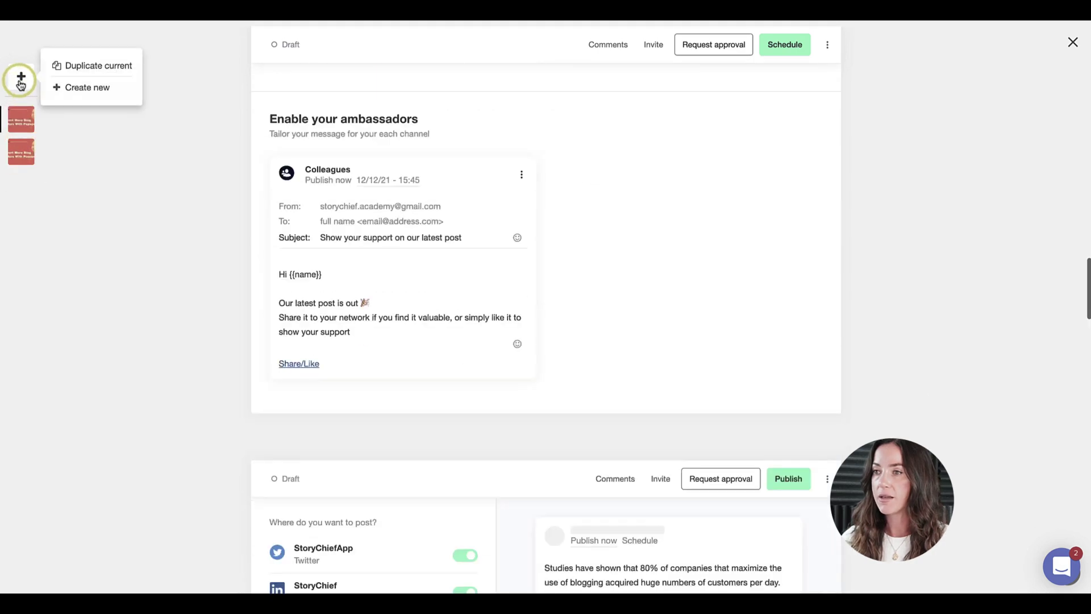
left_click(85, 65)
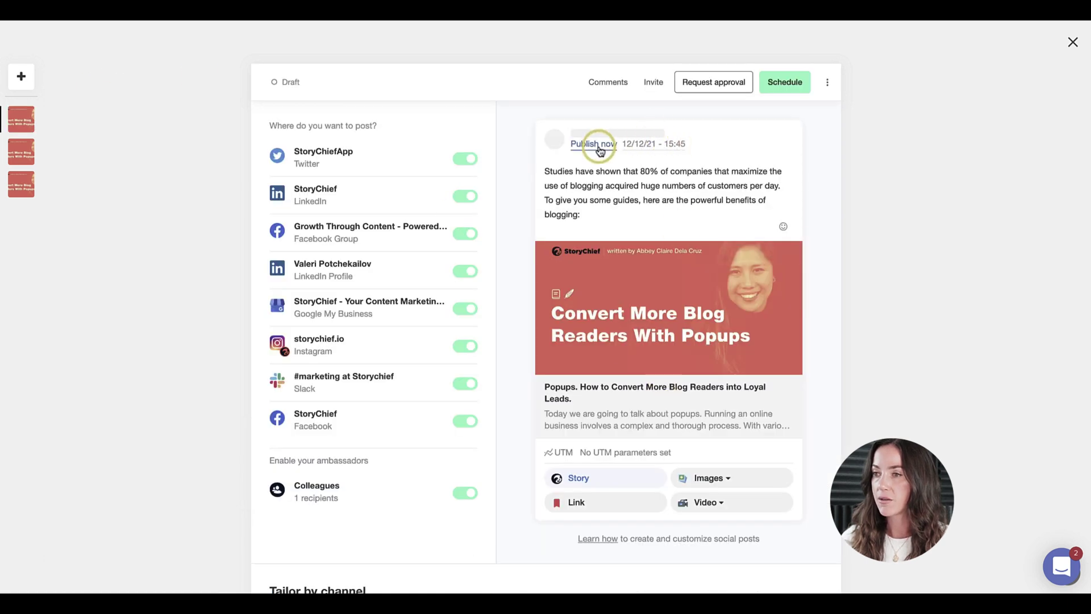
left_click(647, 147)
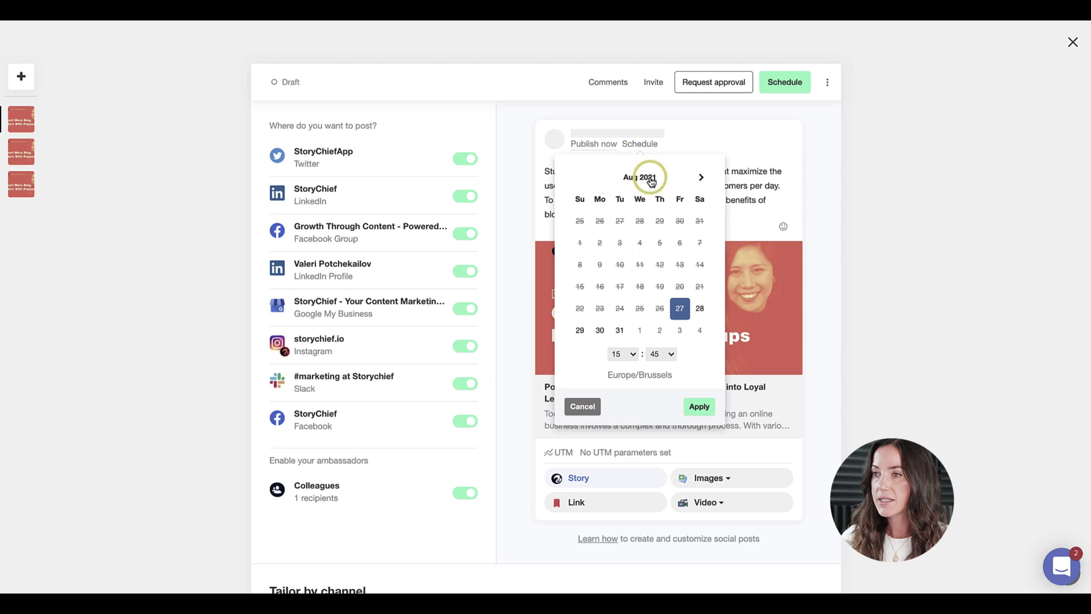
left_click(623, 353)
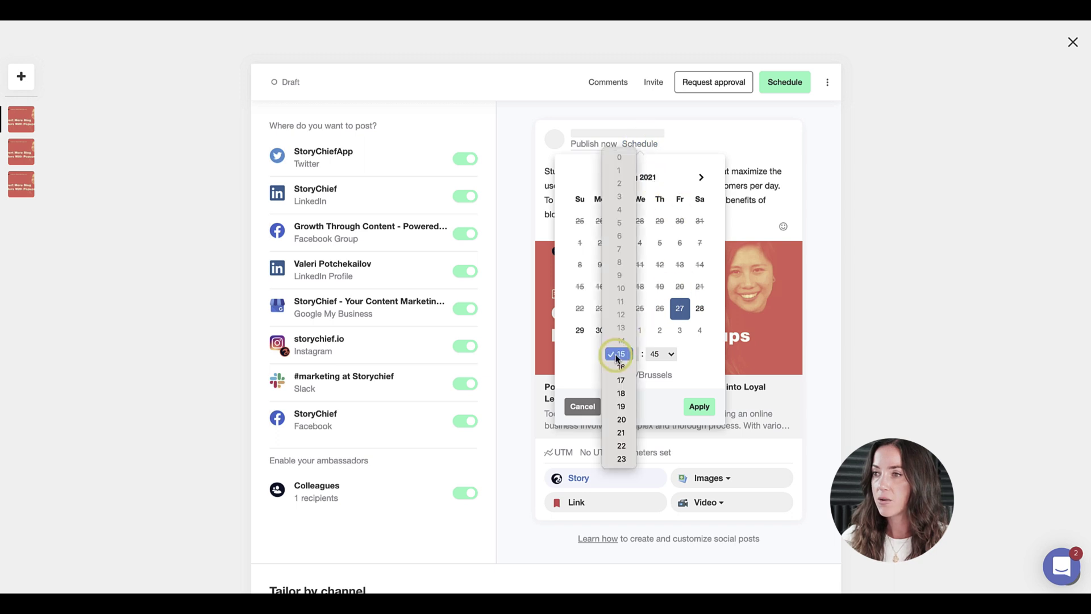
left_click(622, 392)
left_click(699, 407)
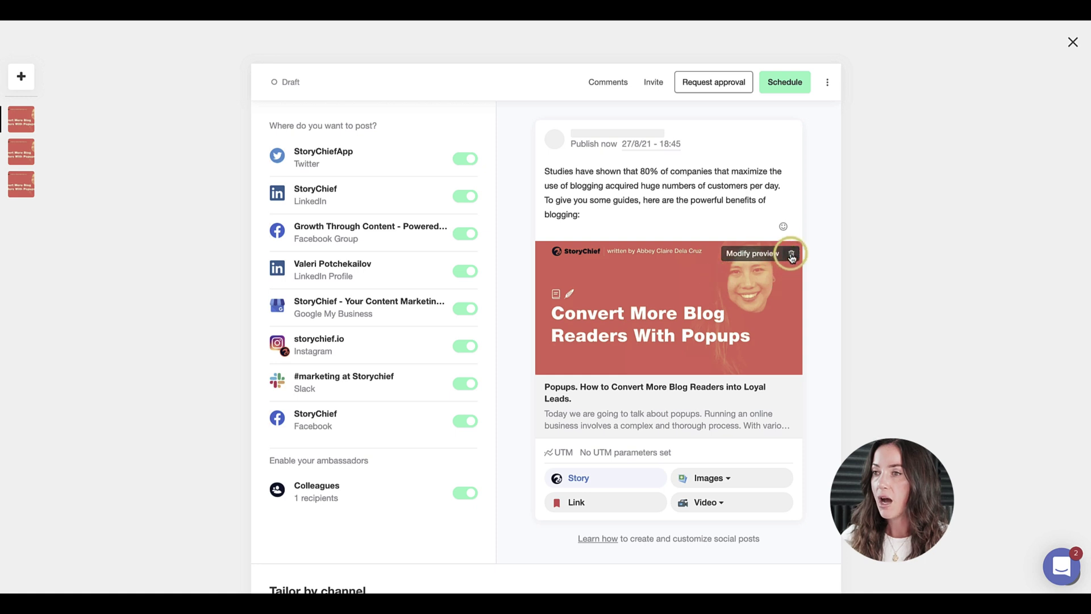
Delete the article link preview and end the text with 'blogging. Link goes here.'
left_click(792, 255)
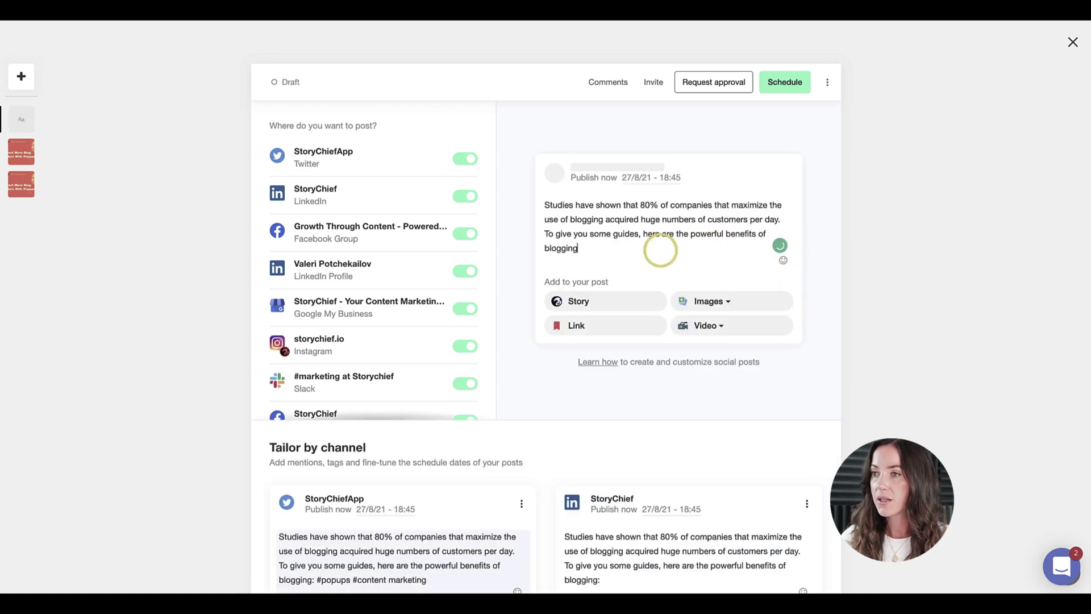
type(". Link goes here.")
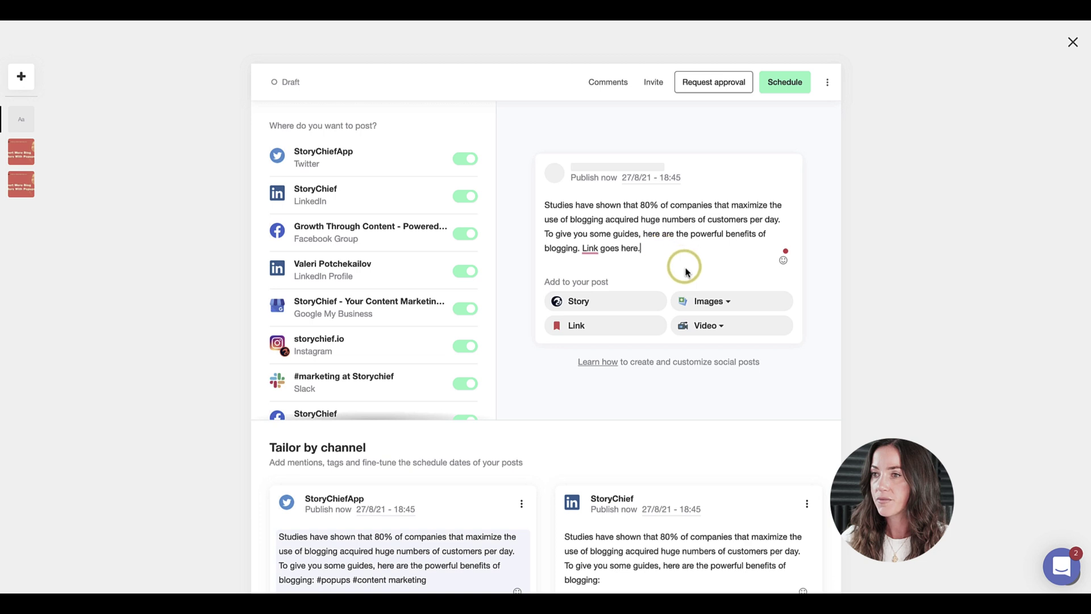
left_click(704, 329)
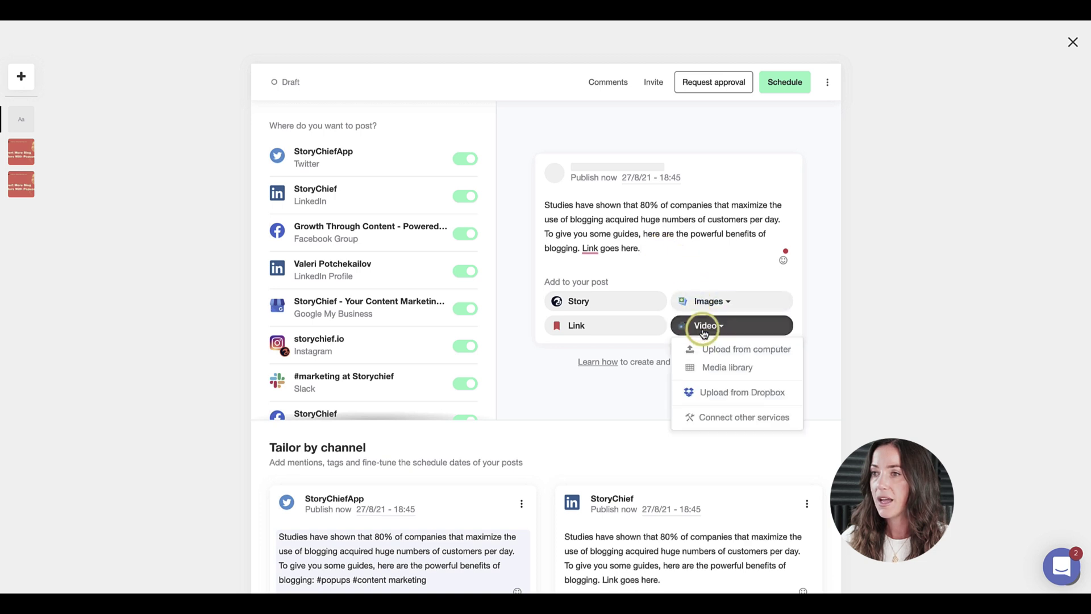
Upload Convert More Blog Readers into Loyal Leads Through Popups.mp4 from the computer's Article folder
left_click(718, 357)
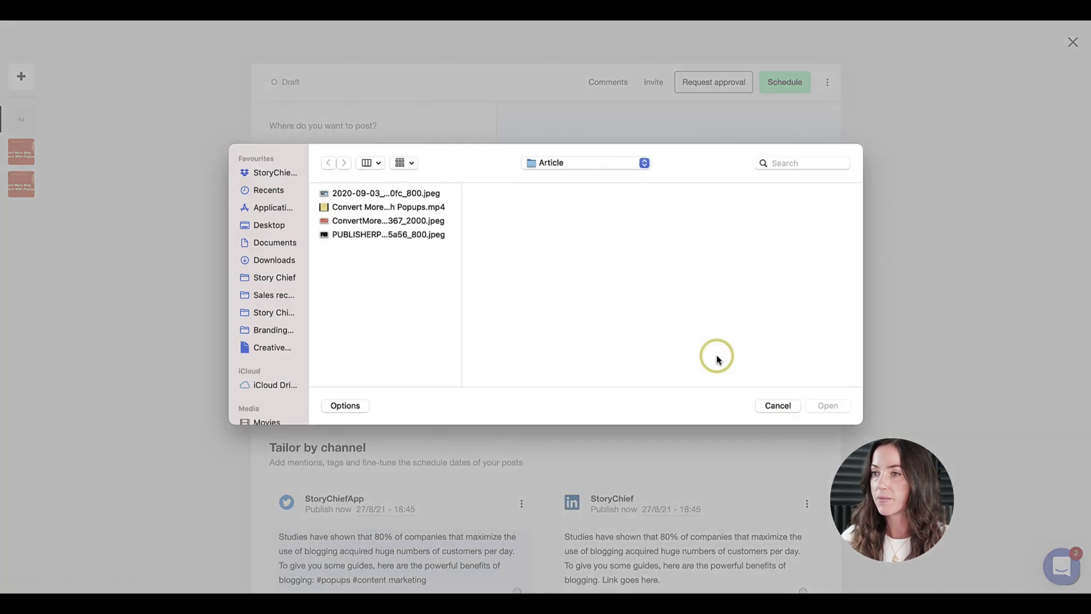
left_click(390, 207)
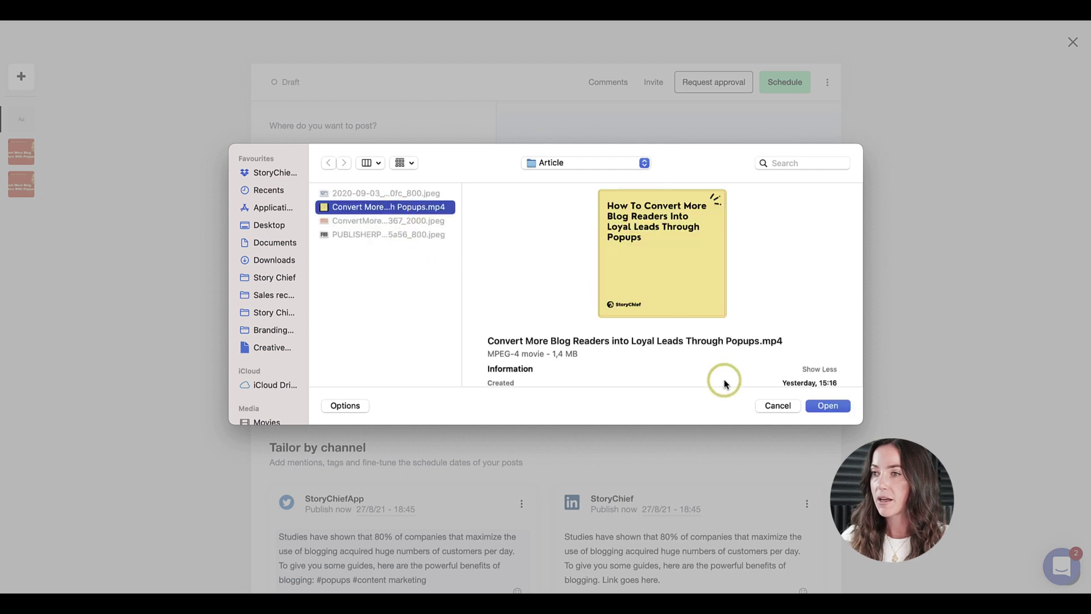
left_click(832, 411)
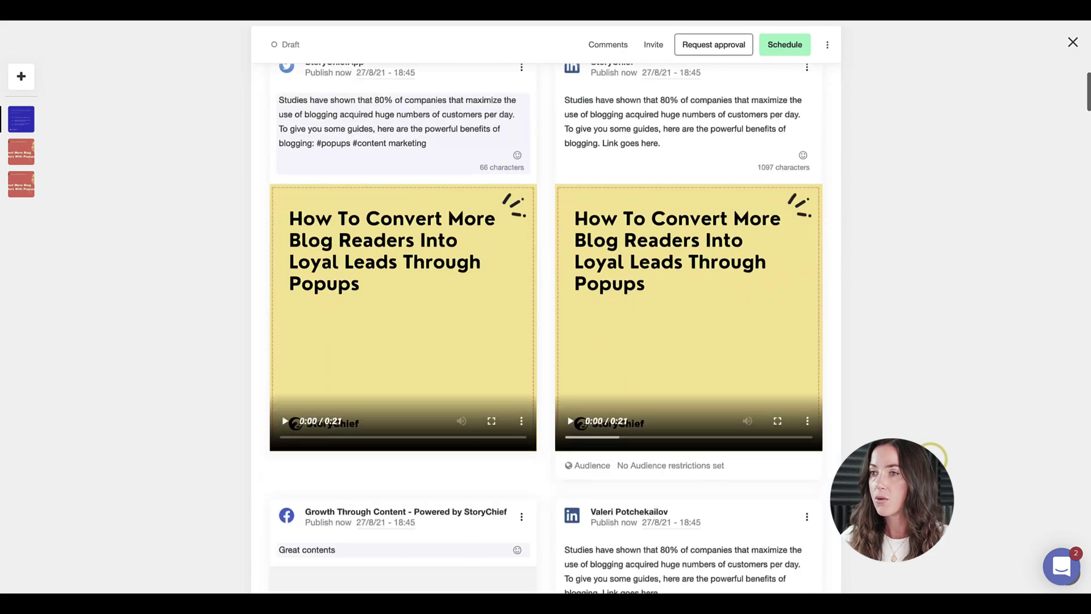
Play the attached video preview, then switch off the LinkedIn Profile channel for this post
scroll(546, 319, "down", 3)
scroll(620, 375, "up", 10)
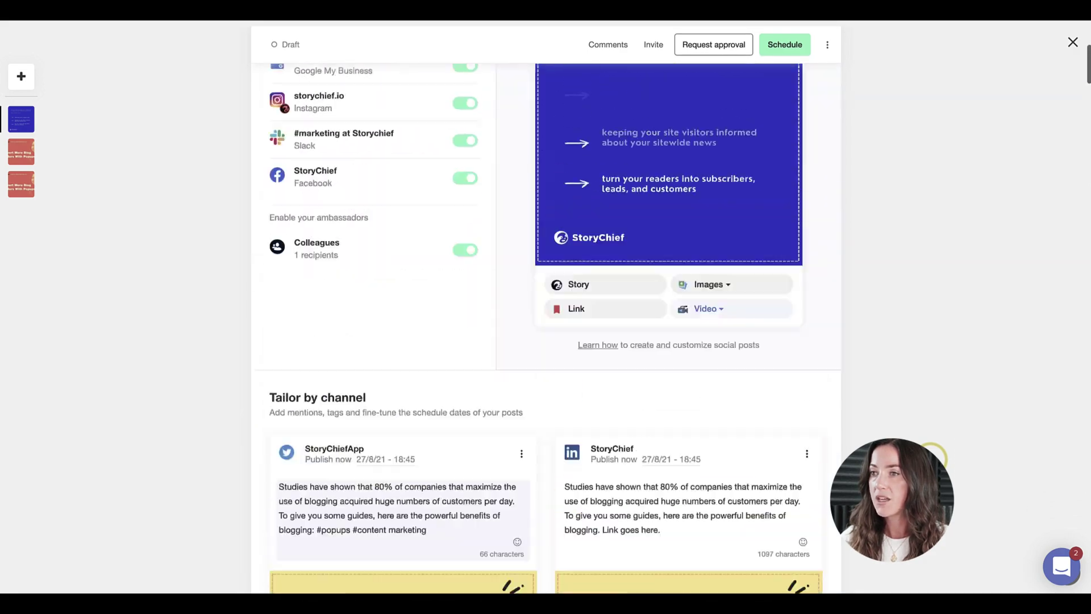
left_click(620, 375)
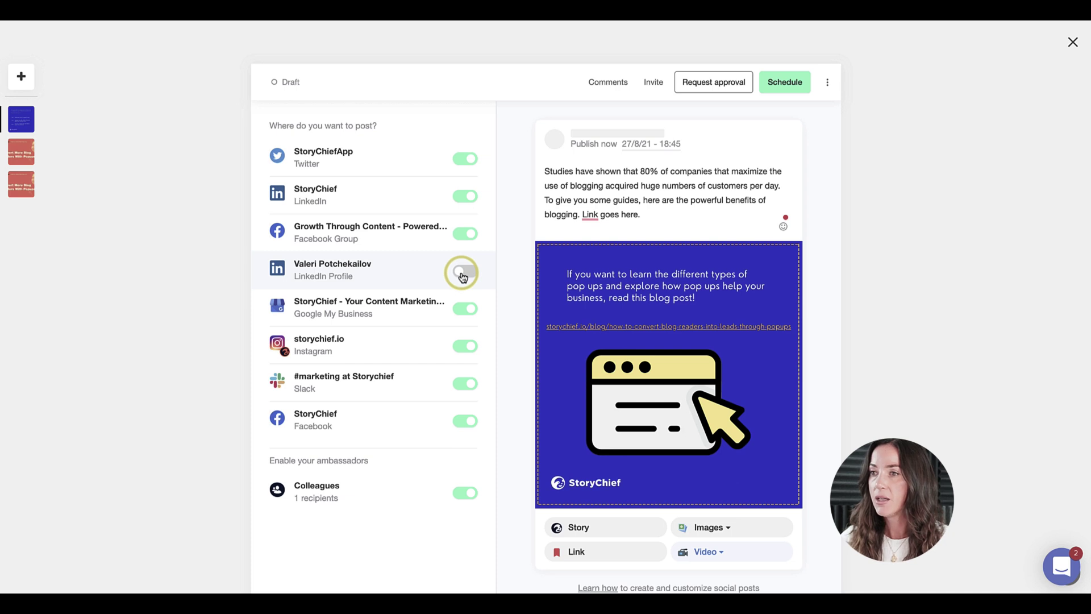
left_click(778, 70)
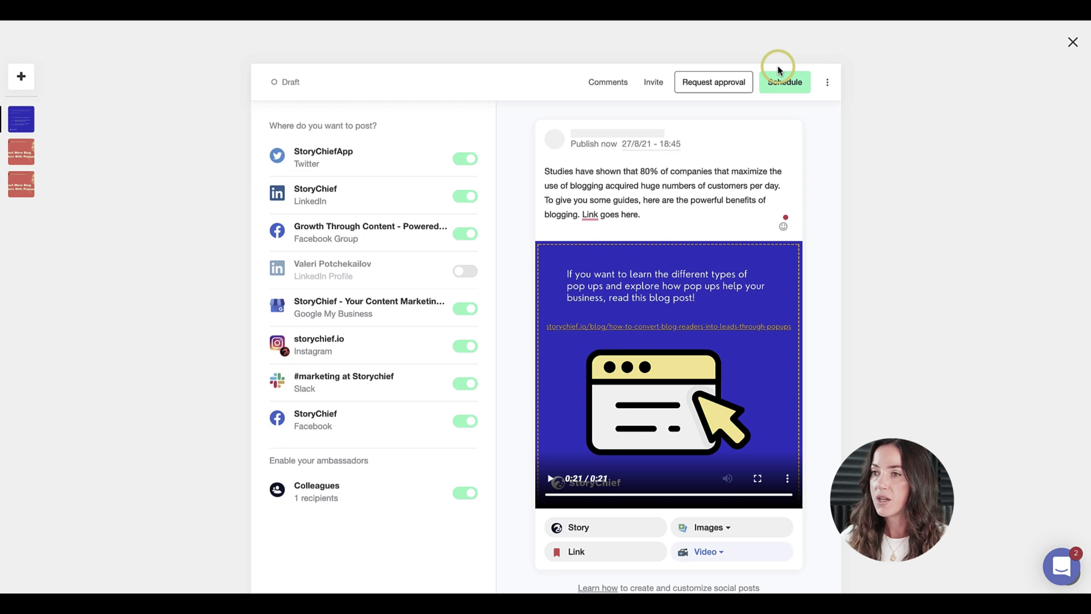
Create a new blank post and look at its Images and Link options without adding anything
left_click(17, 74)
left_click(68, 88)
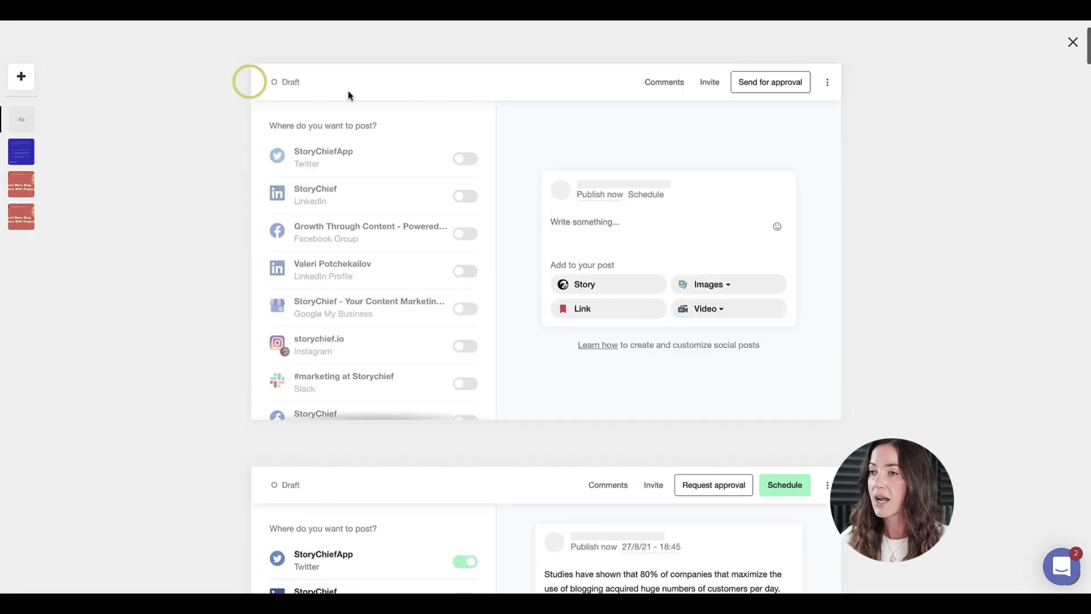
left_click(720, 285)
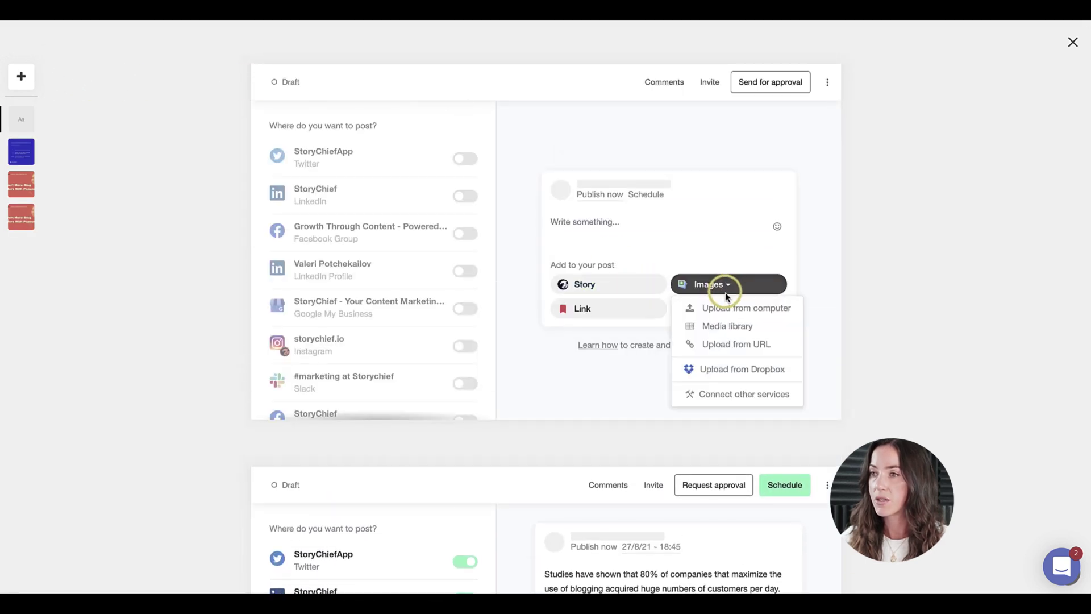
left_click(583, 308)
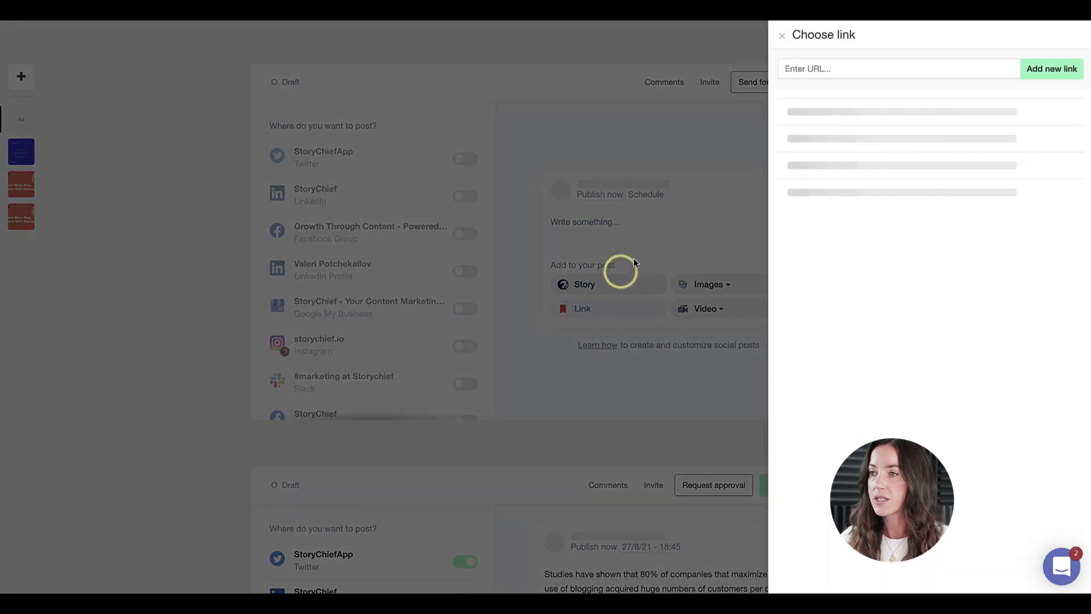
left_click(782, 35)
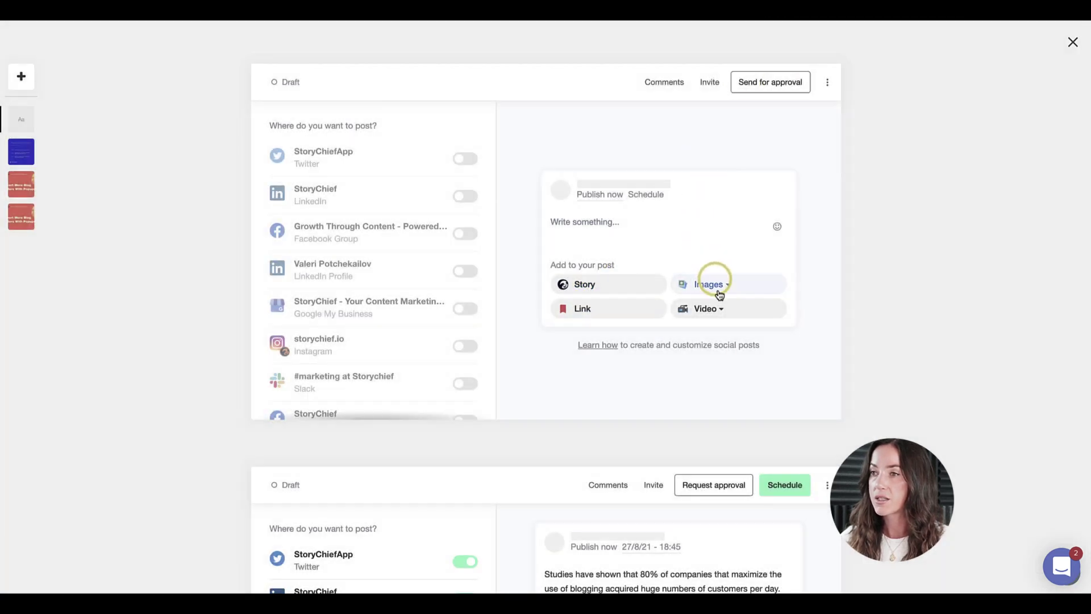